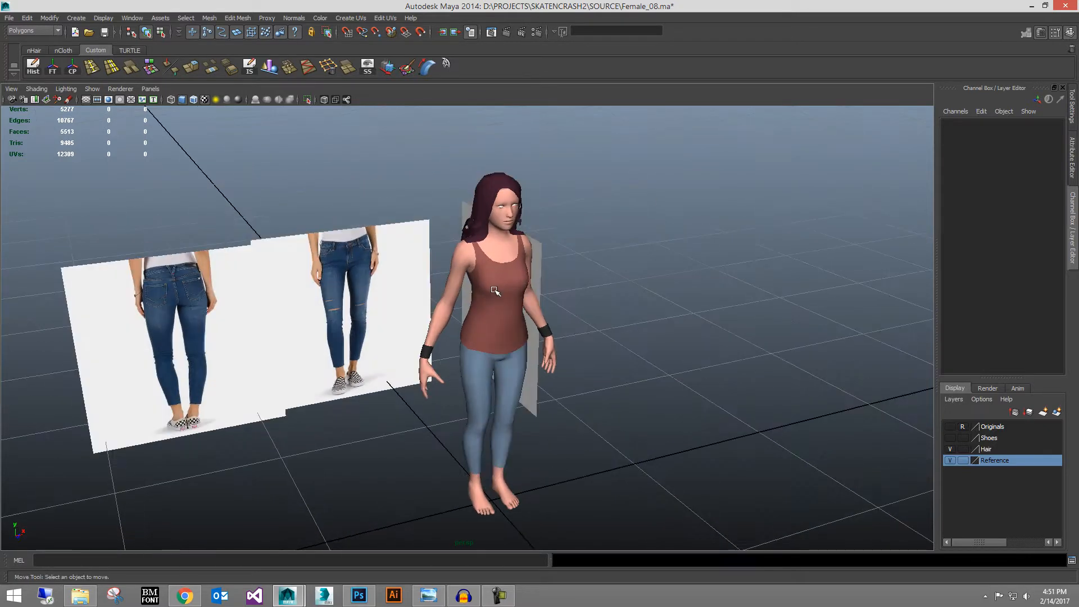
Step: Examine the female character from both sides along with the back, front and side jeans reference images
alt+drag(590, 328, 505, 325)
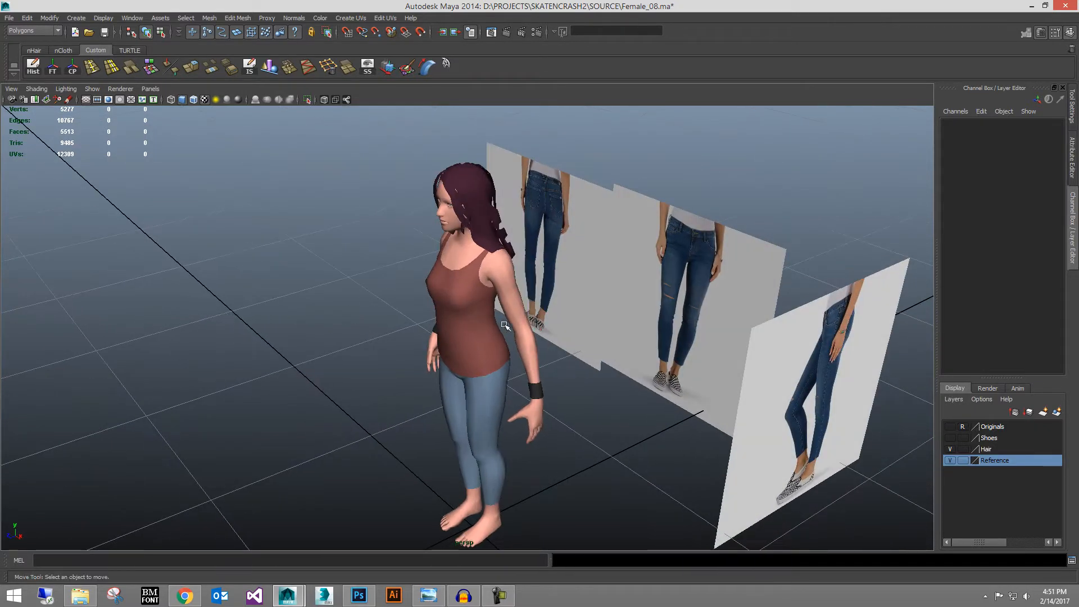
alt+drag(472, 285, 531, 287)
alt+right_drag(529, 289, 571, 381)
alt+middle_drag(571, 381, 573, 310)
alt+right_drag(657, 373, 719, 374)
alt+drag(225, 289, 295, 275)
alt+middle_drag(295, 276, 529, 339)
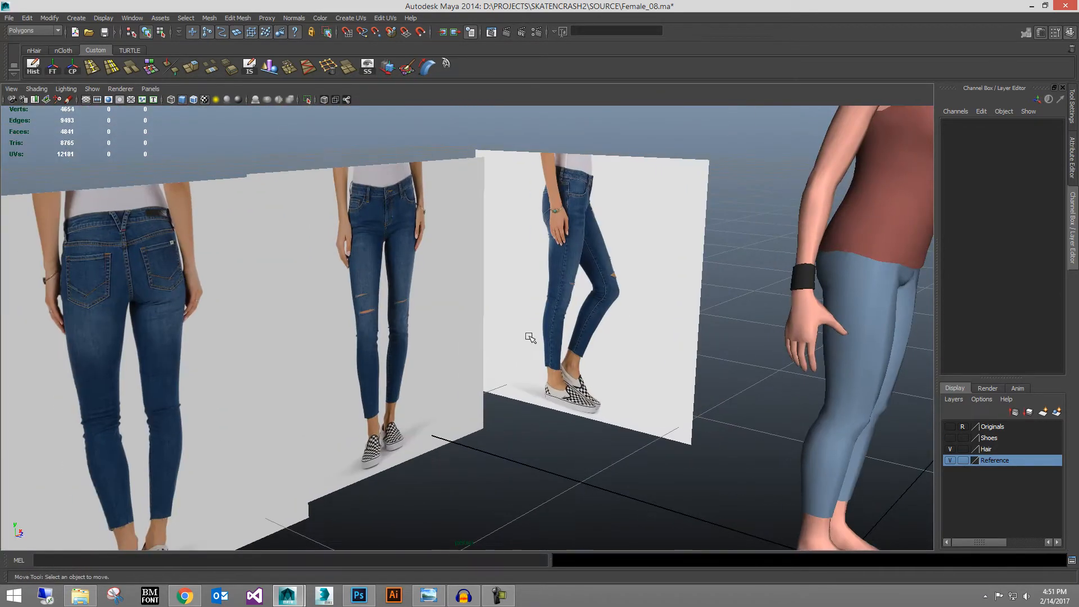
alt+middle_drag(392, 313, 393, 281)
scroll(410, 294, down, 2)
alt+drag(428, 305, 450, 270)
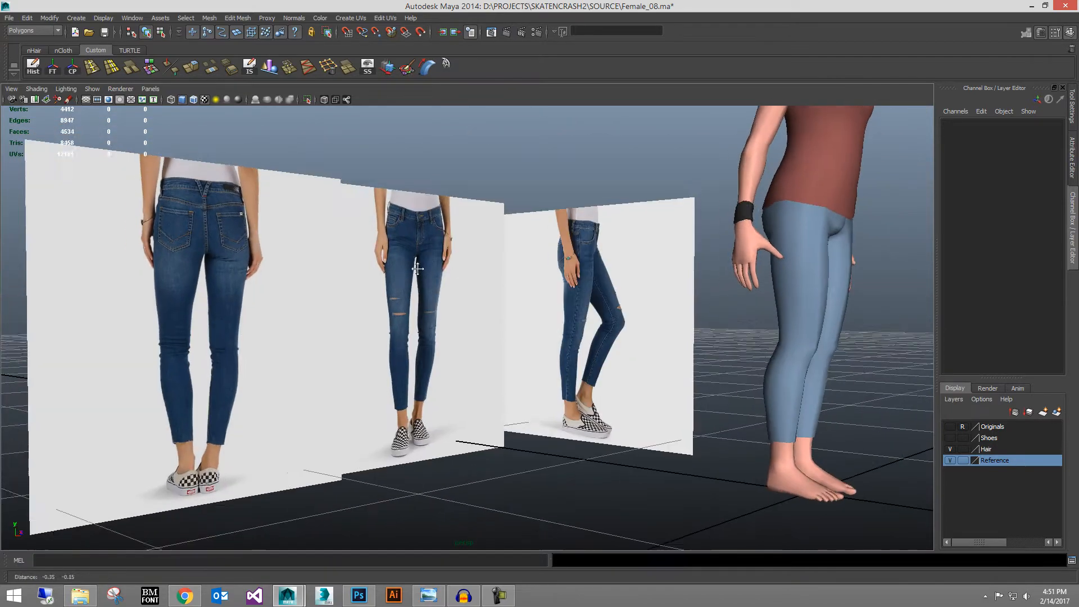
alt+middle_drag(450, 270, 596, 219)
alt+right_drag(596, 219, 635, 469)
alt+right_drag(640, 399, 607, 251)
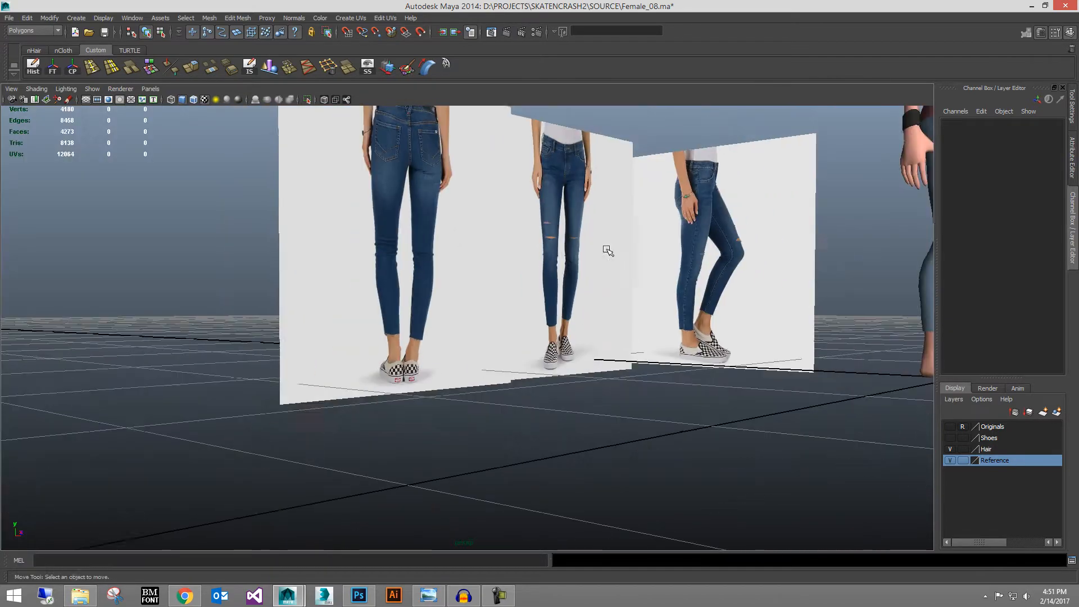
Step: Inspect the knee rips, cuffs and shoes in the front and side jeans references and compare them with the character
alt+middle_drag(607, 251, 597, 368)
alt+drag(597, 369, 652, 361)
alt+middle_drag(652, 361, 645, 329)
alt+middle_drag(467, 242, 431, 257)
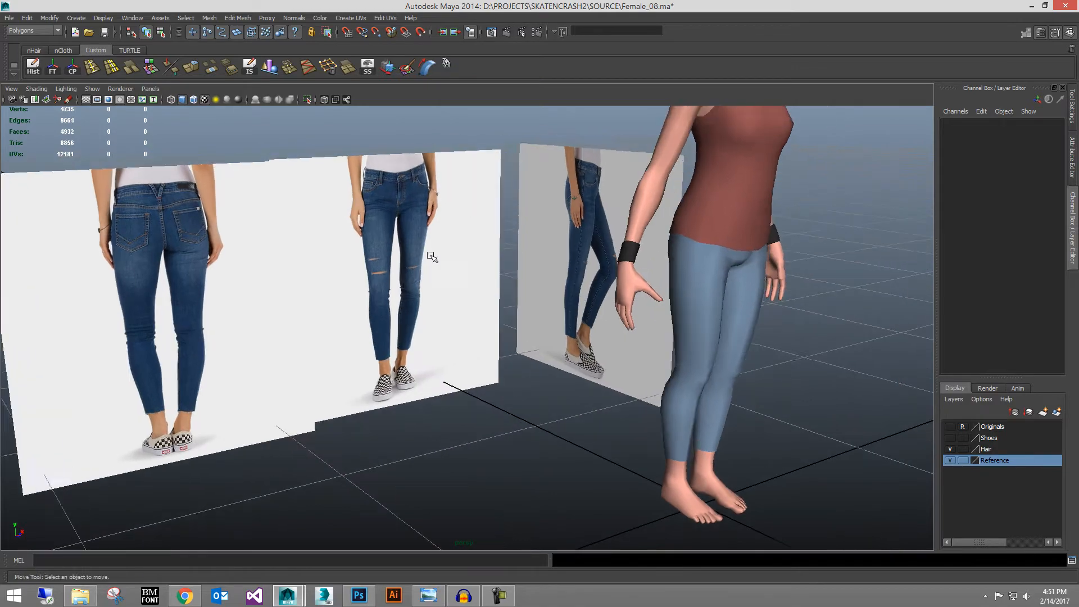
scroll(393, 253, up, 6)
alt+drag(342, 249, 327, 245)
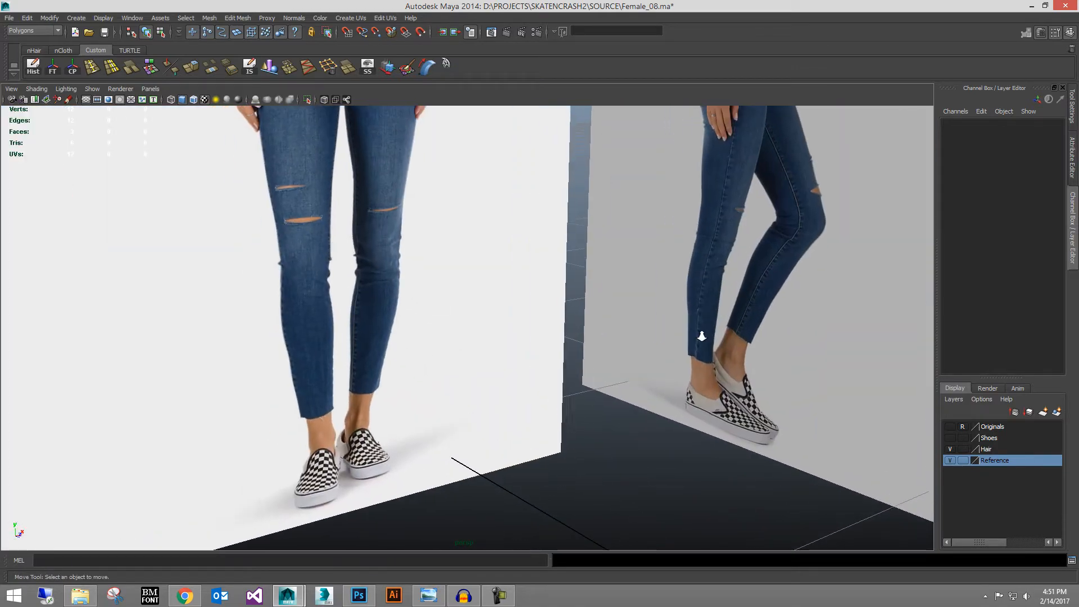
alt+right_drag(702, 336, 506, 241)
alt+drag(612, 289, 566, 298)
alt+middle_drag(691, 303, 562, 304)
alt+drag(562, 304, 534, 298)
alt+middle_drag(677, 354, 584, 402)
alt+right_drag(584, 402, 660, 402)
alt+drag(660, 403, 596, 402)
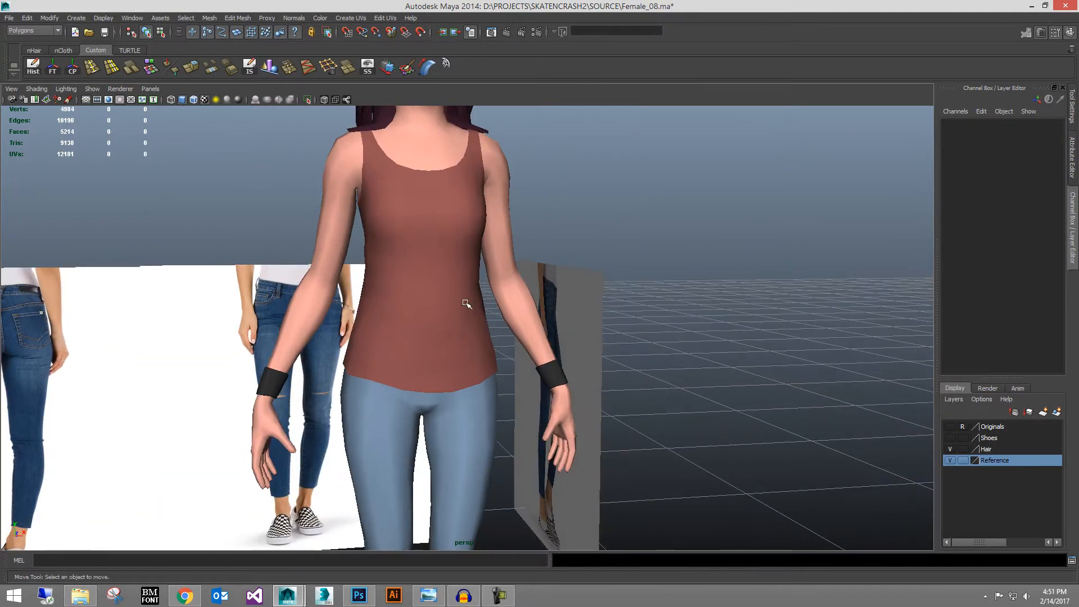
Step: Switch to Windows Photo Viewer and compare the front and back photos of the burgundy tank top with the olive one
alt+right_drag(466, 303, 466, 574)
click(428, 596)
scroll(893, 362, up, 4)
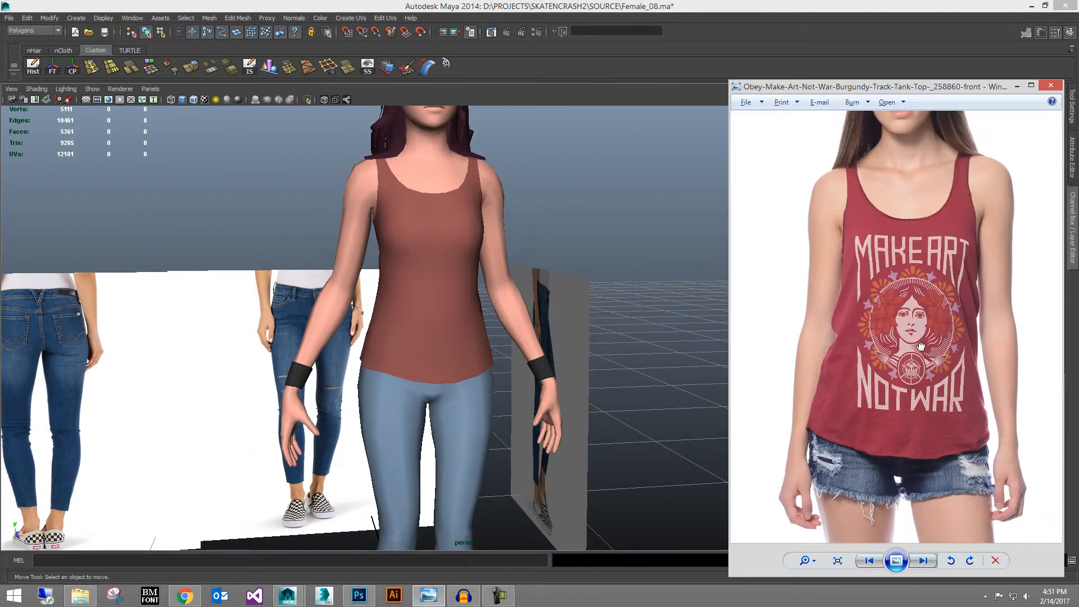
click(868, 564)
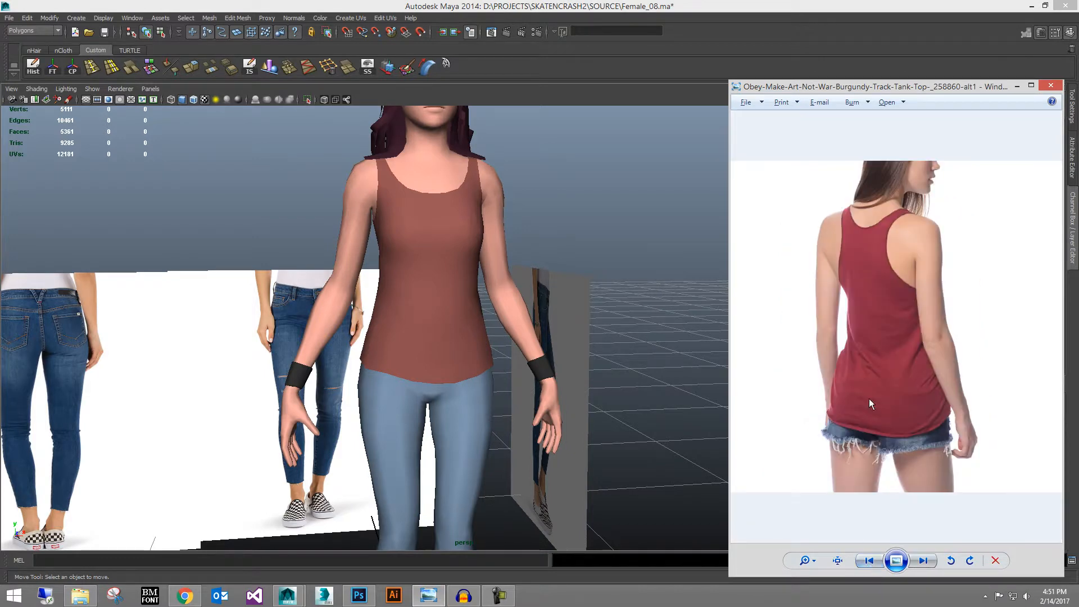
scroll(870, 404, up, 1)
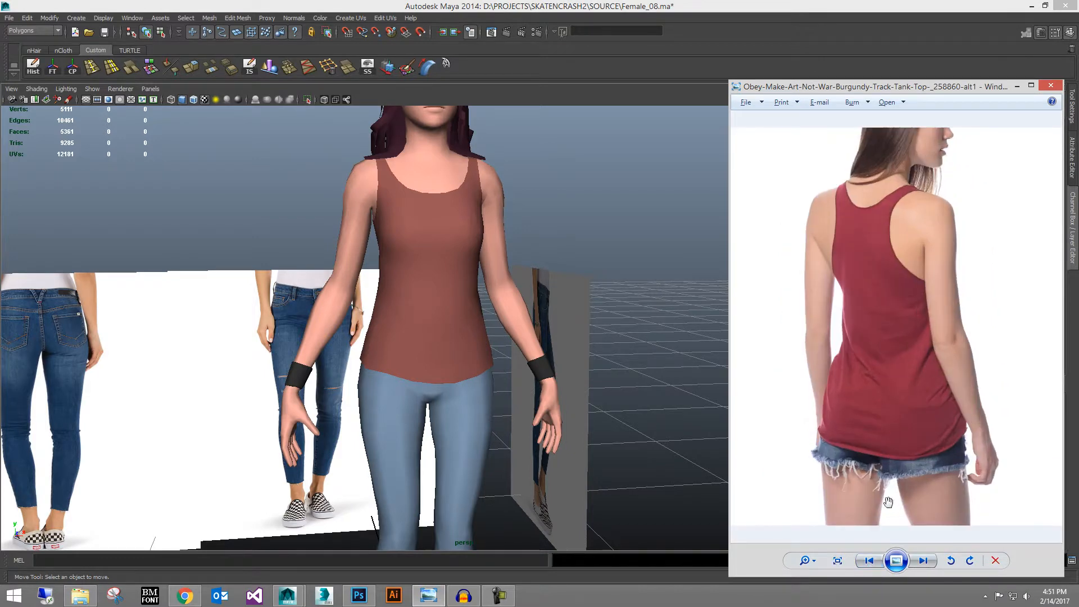
click(923, 561)
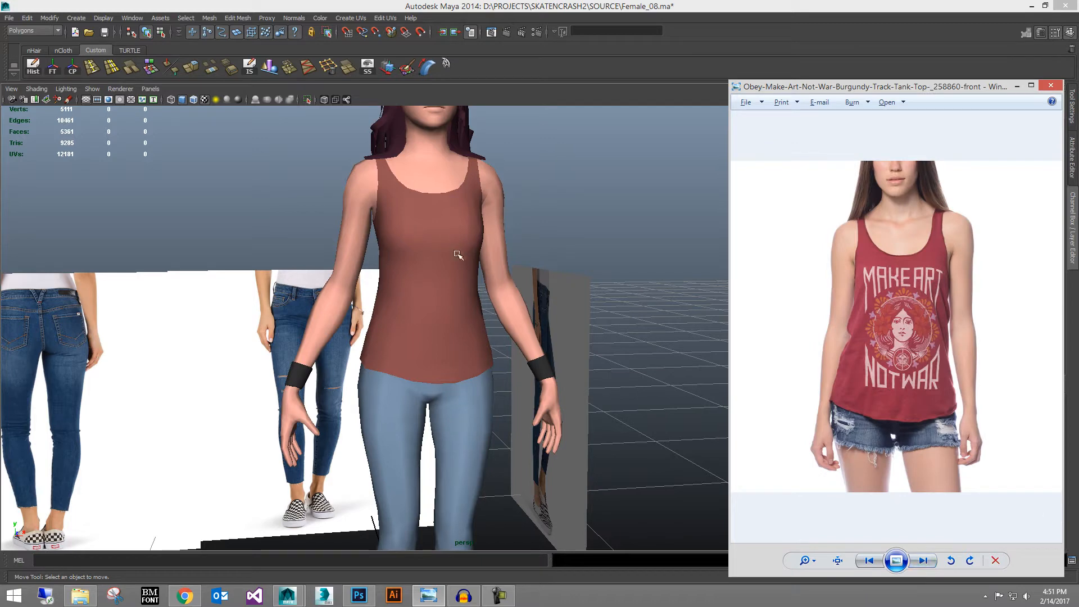
click(929, 564)
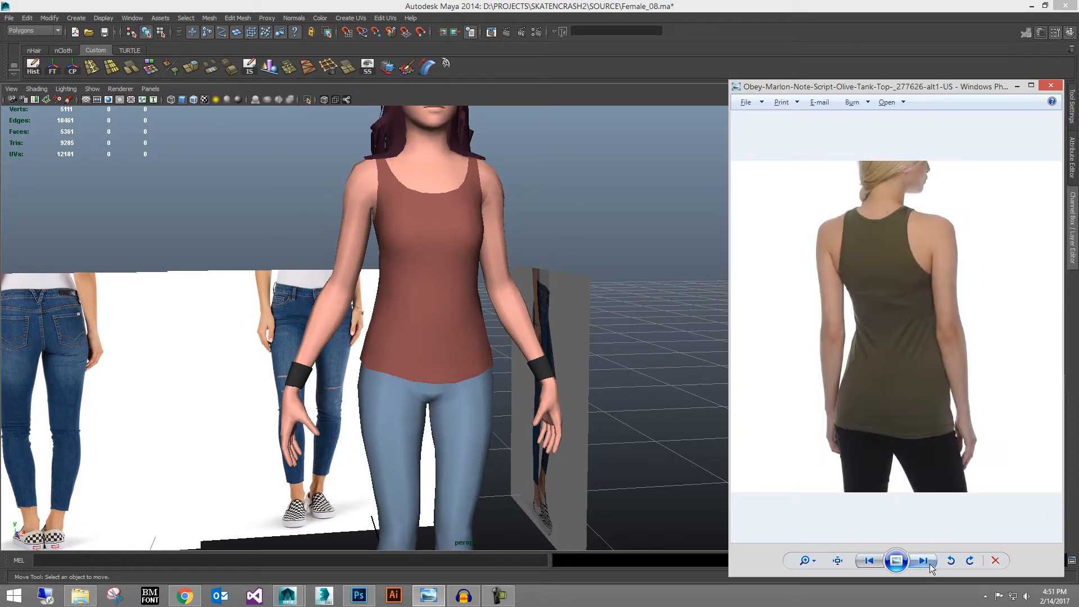
click(871, 561)
click(872, 561)
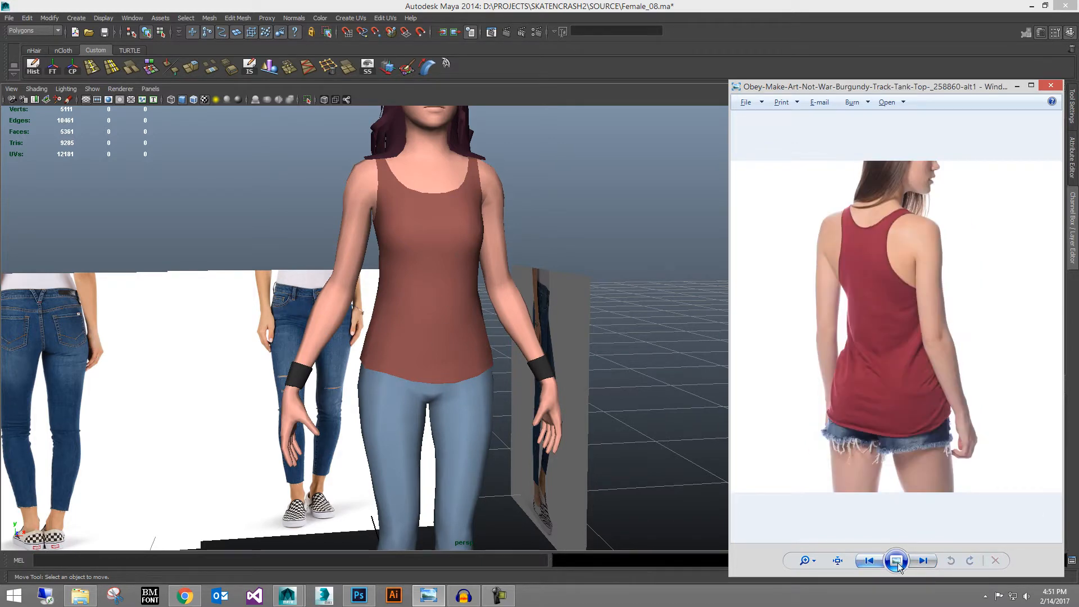
Step: Return to Maya, show wireframe on the shaded models and examine the tank top's topology from several sides
alt+middle_drag(469, 294, 451, 358)
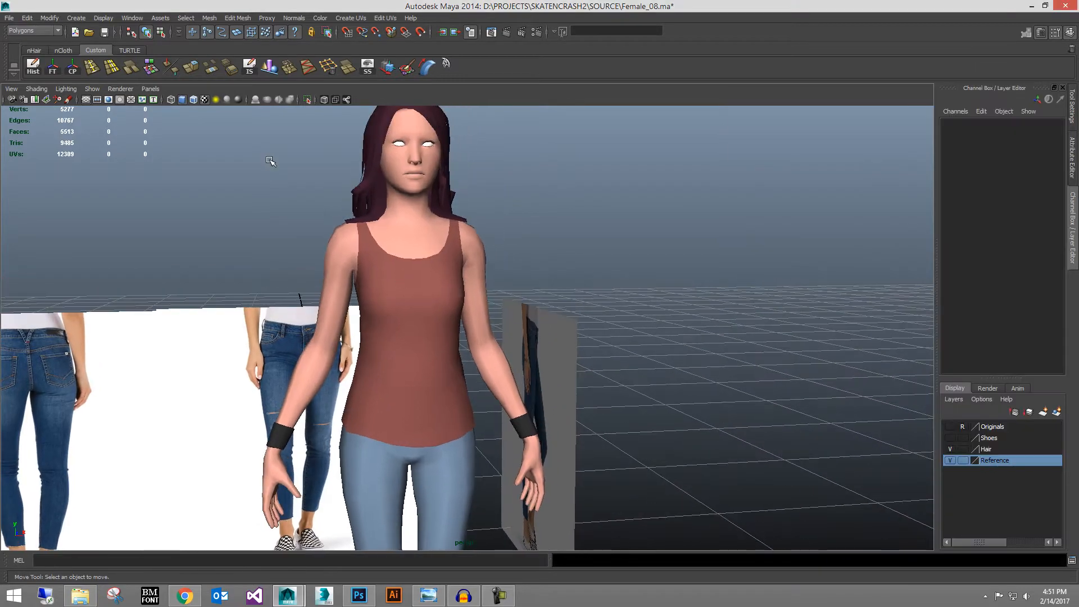
click(193, 101)
alt+drag(458, 248, 554, 405)
scroll(495, 396, up, 3)
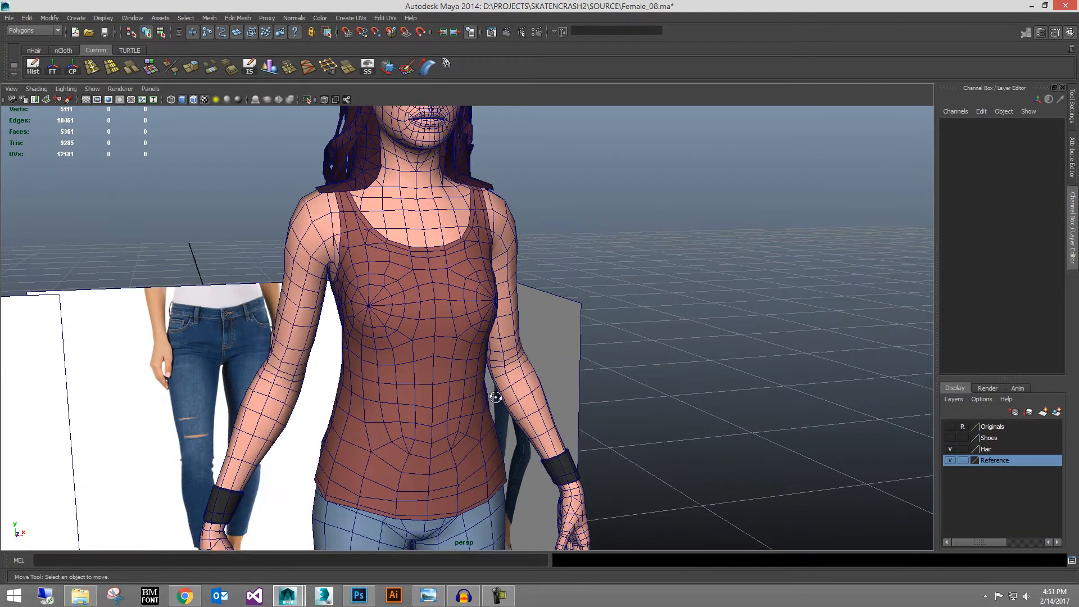
alt+drag(446, 326, 454, 348)
alt+right_drag(456, 350, 415, 303)
alt+middle_drag(415, 303, 440, 255)
alt+drag(553, 396, 472, 388)
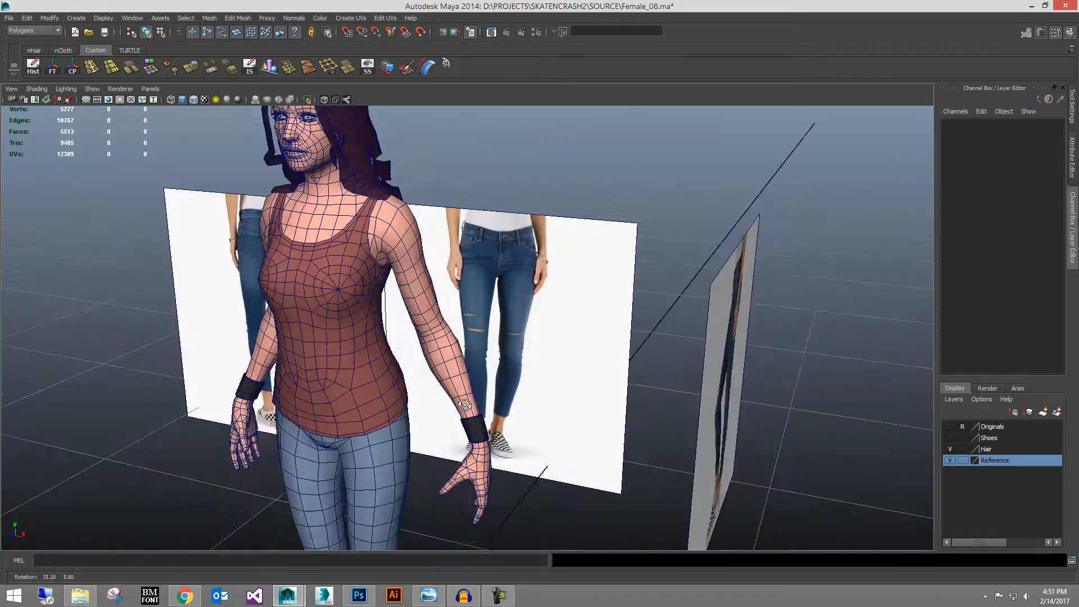
alt+middle_drag(472, 387, 539, 387)
alt+drag(539, 388, 405, 359)
alt+middle_drag(405, 359, 495, 394)
alt+right_drag(494, 393, 691, 466)
mouse_move(629, 388)
alt+mouse_down()
mouse_move(460, 361)
mouse_move(642, 372)
alt+mouse_up()
alt+drag(438, 343, 595, 354)
alt+right_drag(596, 354, 496, 345)
alt+drag(496, 345, 484, 303)
Step: Bring up the front photo of the burgundy tank top in Windows Photo Viewer and compare it with the modelled top in Maya
click(434, 599)
click(435, 602)
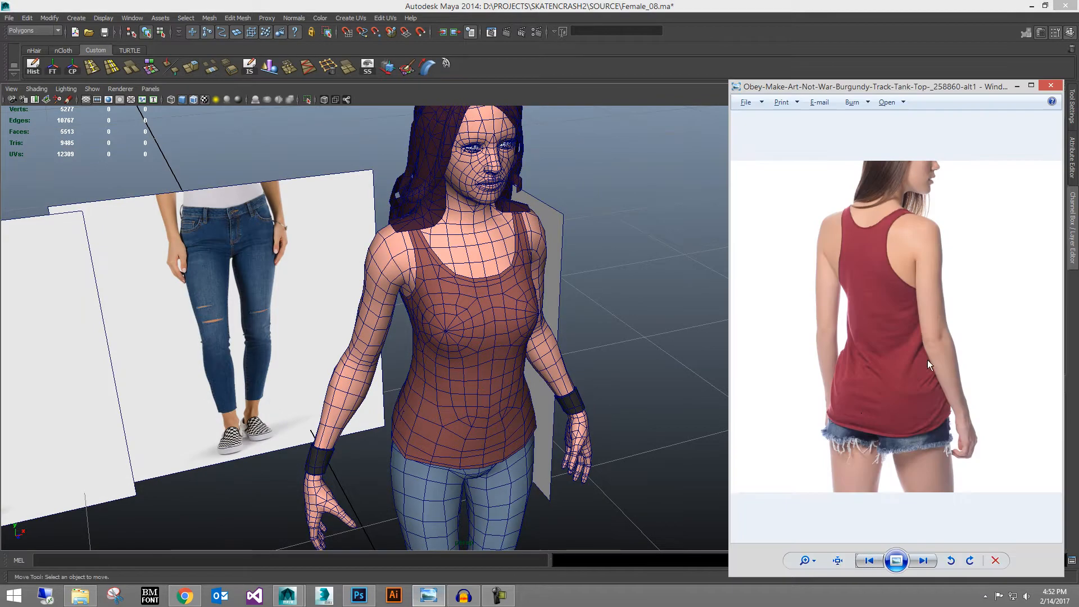
click(922, 561)
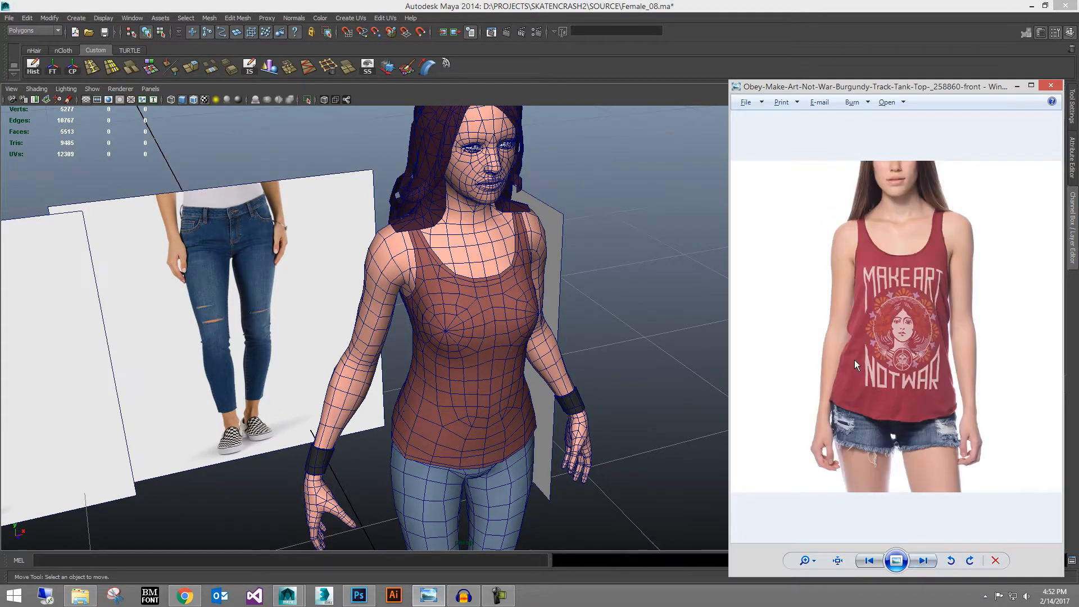
alt+drag(587, 354, 621, 362)
alt+right_drag(621, 362, 631, 429)
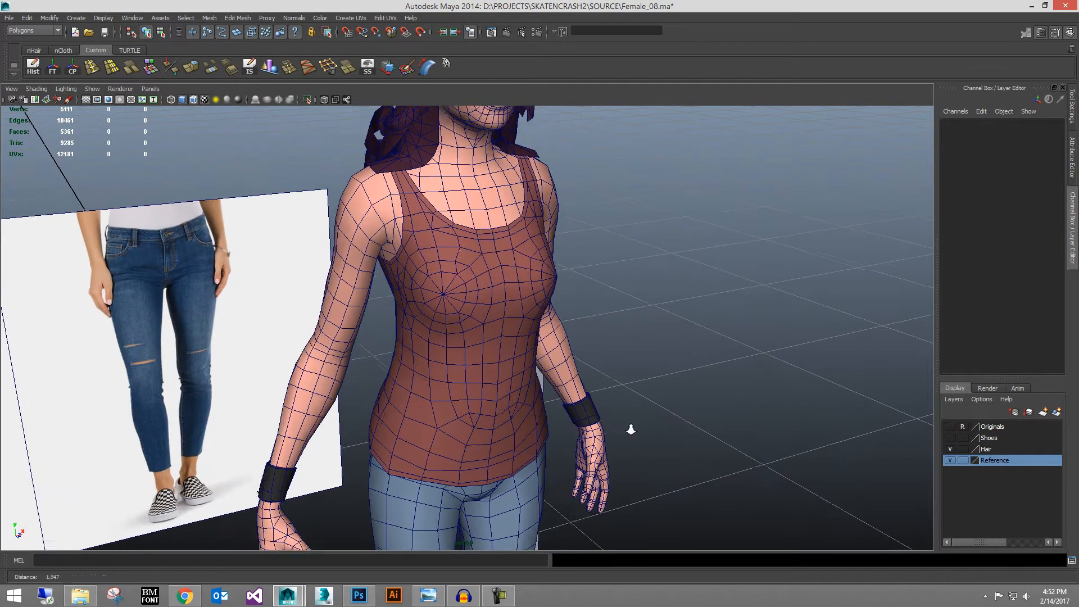
alt+drag(631, 429, 568, 377)
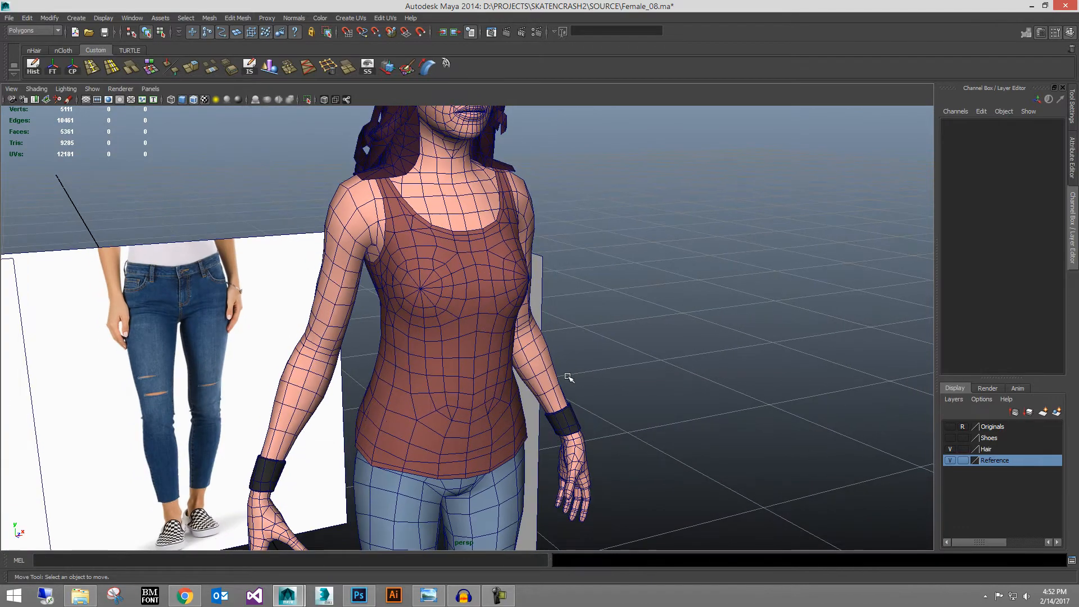
alt+right_drag(441, 352, 211, 122)
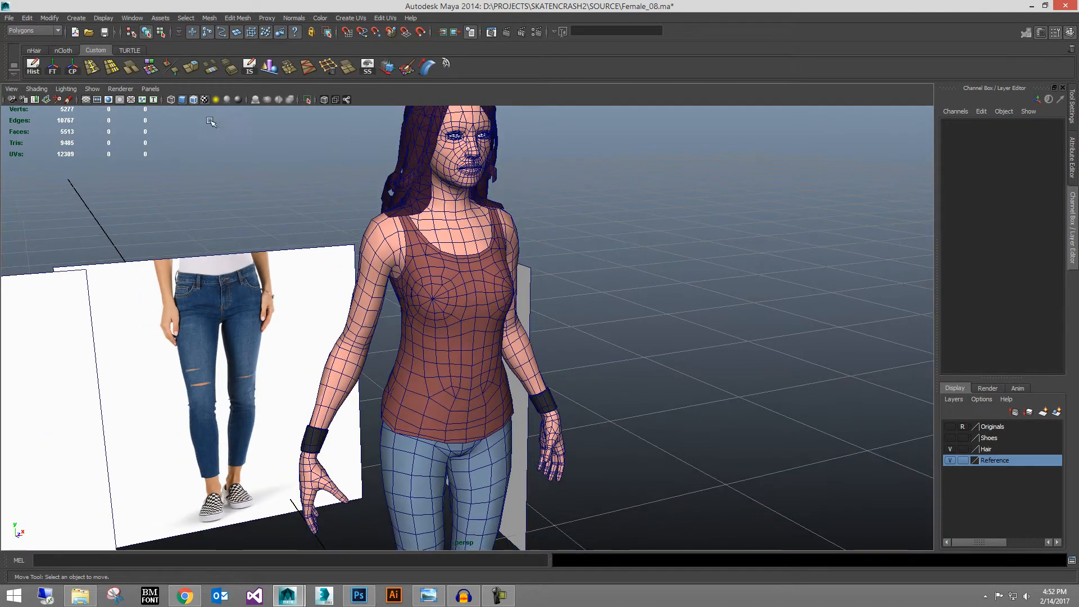
Step: Hide the wireframe overlay and examine the jeans references from all sides, including the knee rips in the front image
click(193, 99)
mouse_move(444, 312)
alt+mouse_down()
mouse_move(481, 319)
mouse_move(467, 315)
alt+mouse_up()
alt+right_drag(467, 315, 632, 413)
alt+middle_drag(478, 342, 524, 277)
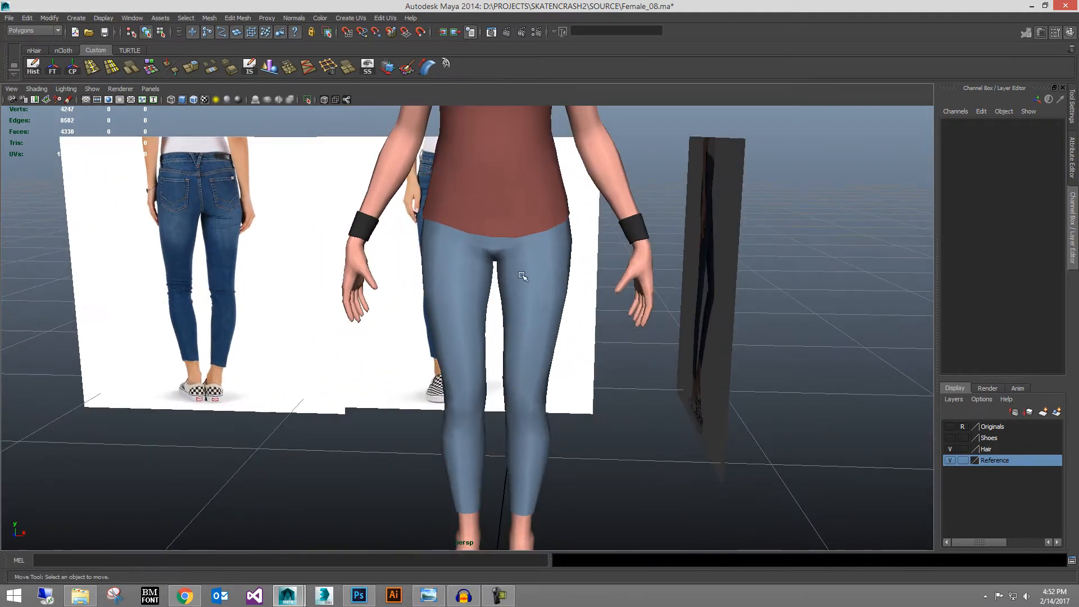
alt+drag(525, 277, 349, 294)
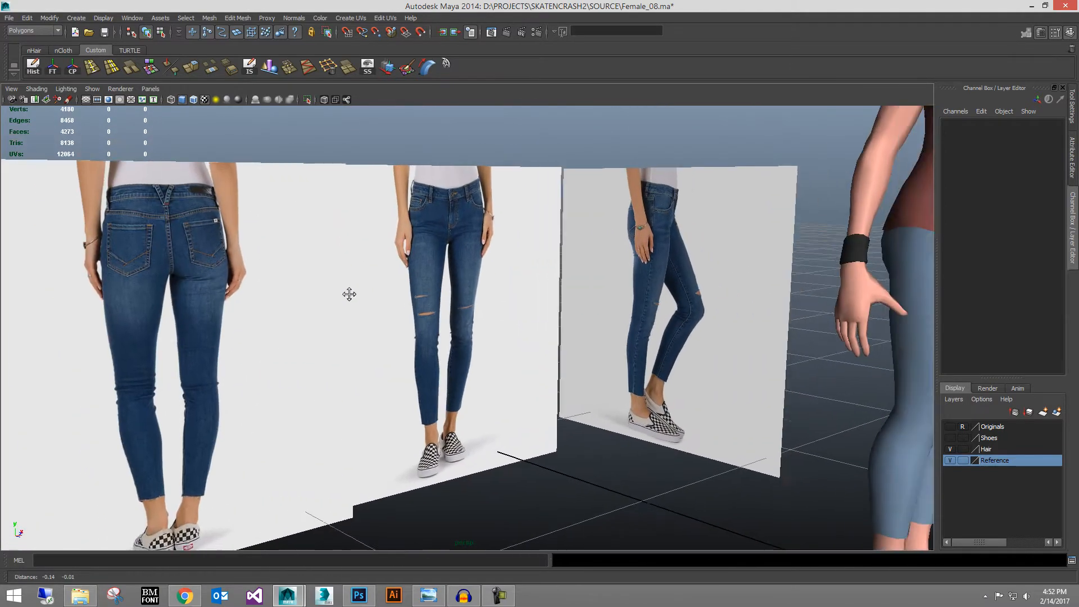
alt+right_drag(349, 294, 460, 341)
alt+drag(459, 342, 272, 315)
alt+middle_drag(272, 315, 575, 295)
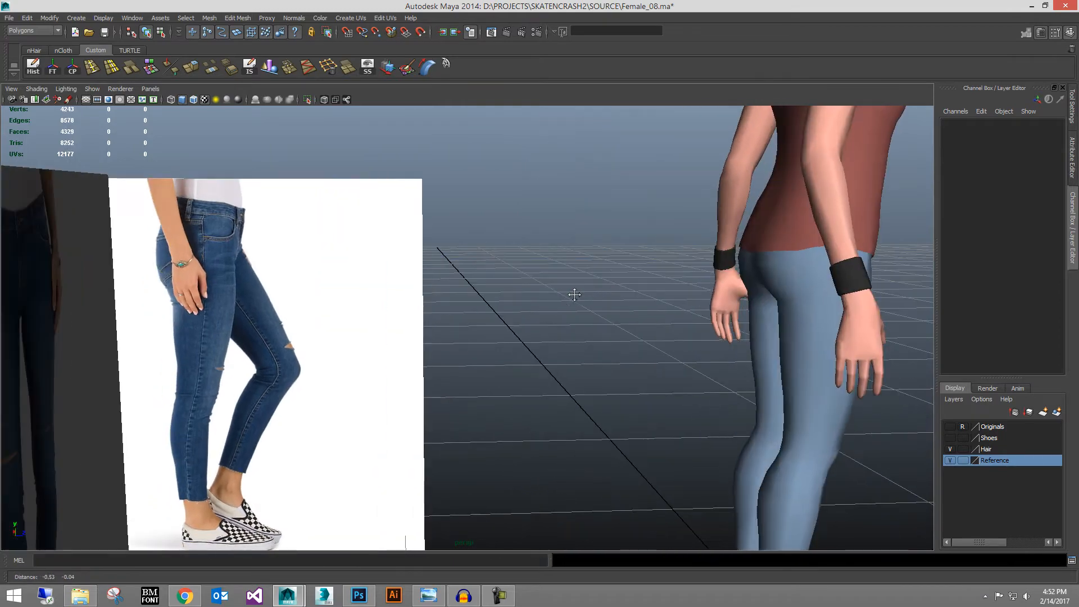
alt+drag(621, 418, 445, 319)
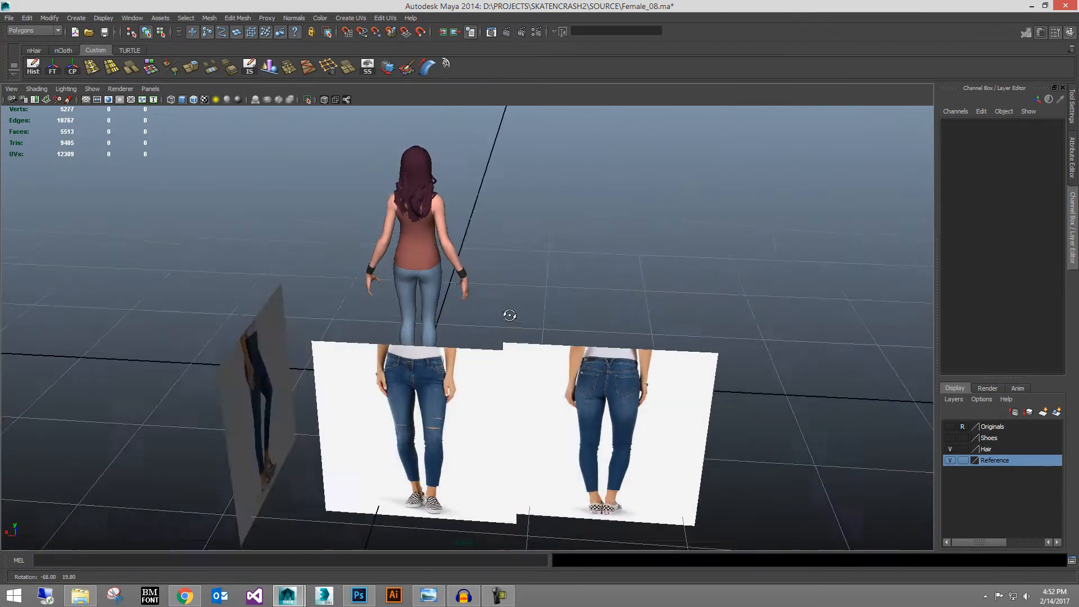
alt+drag(510, 315, 628, 352)
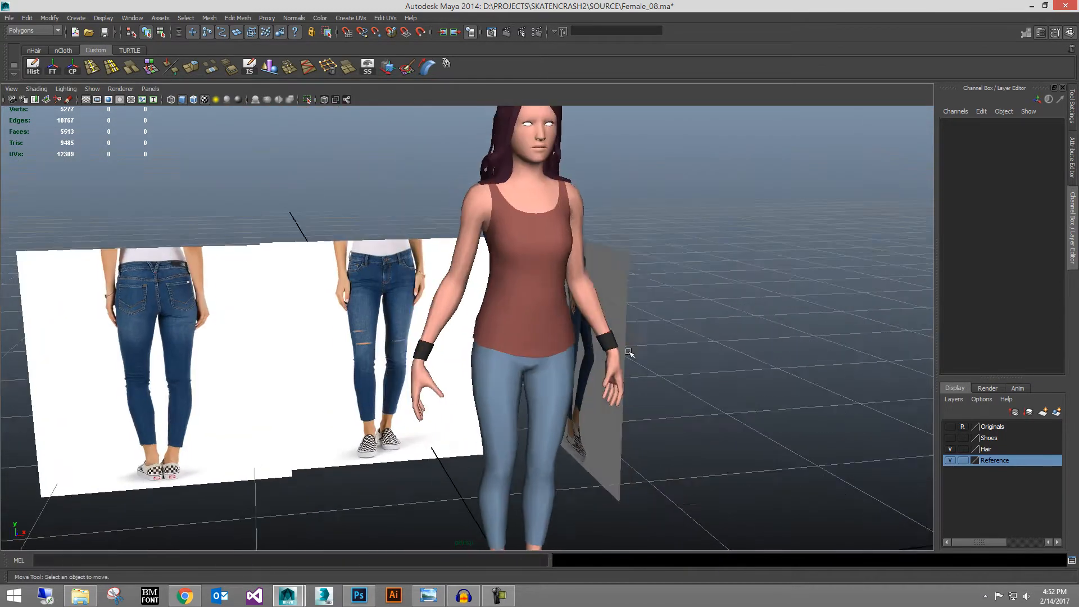
alt+middle_drag(200, 305, 272, 270)
alt+right_drag(272, 270, 502, 328)
alt+right_drag(444, 280, 413, 321)
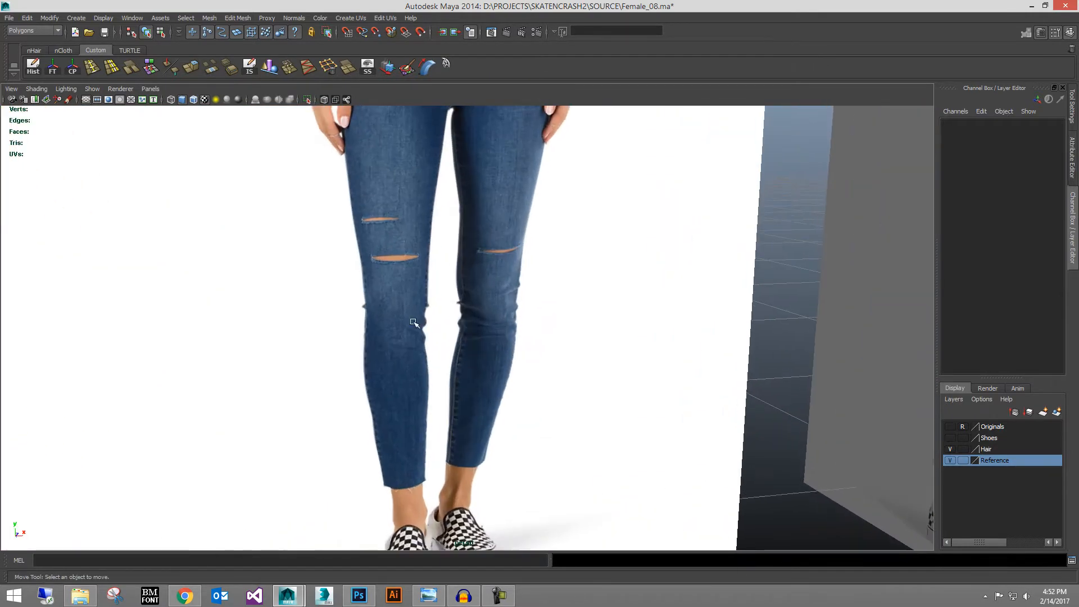
Step: Examine the character's wireframe topology from the whole body down to the knees, trouser cuffs and bare feet
scroll(478, 328, down, 8)
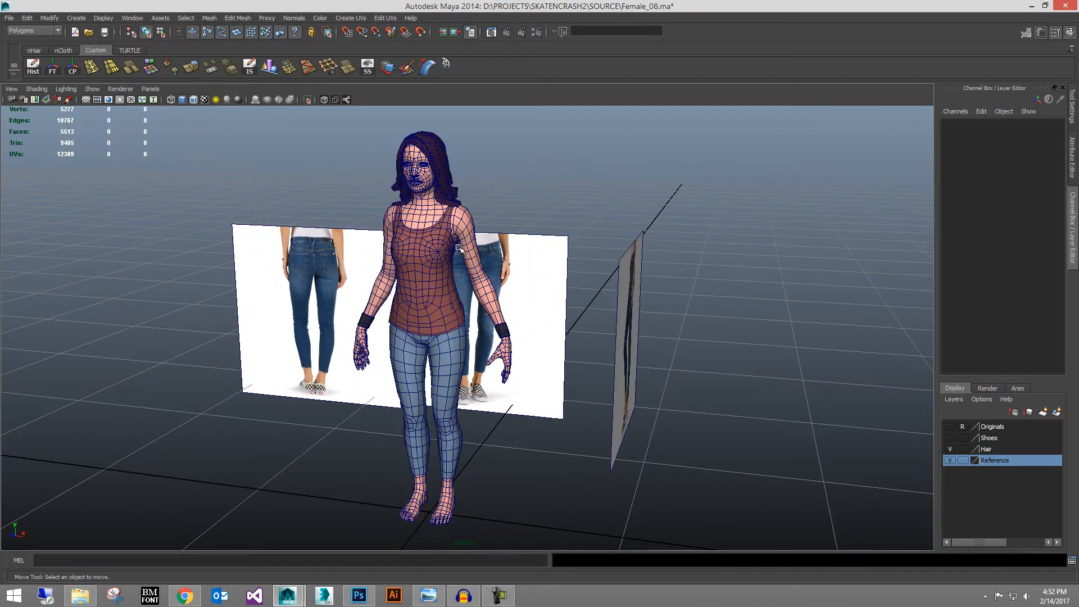
alt+drag(591, 353, 786, 363)
alt+middle_drag(786, 362, 664, 368)
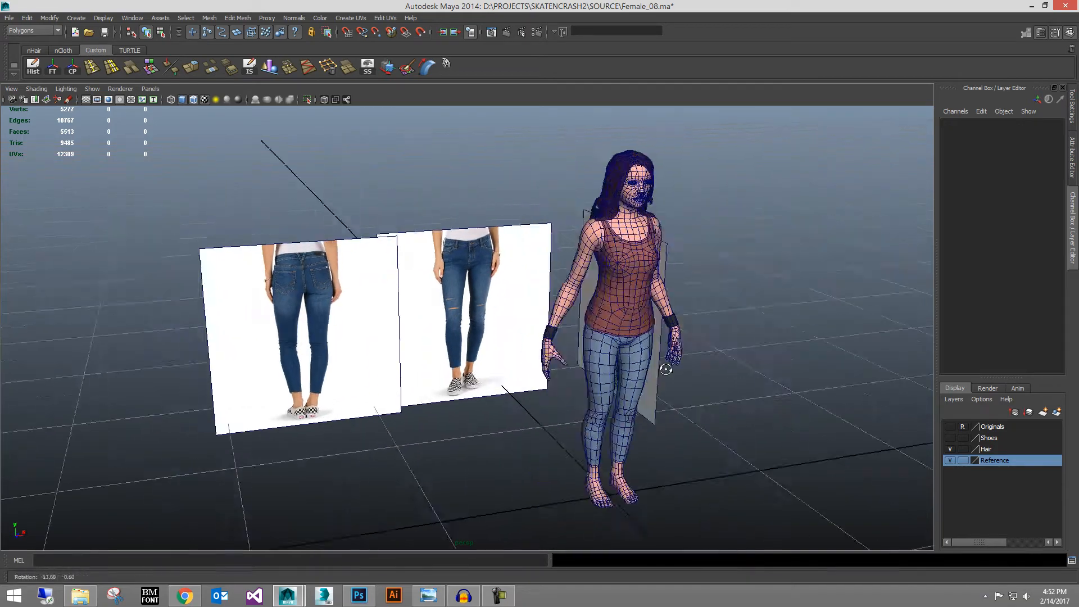
alt+drag(665, 368, 719, 382)
alt+right_drag(639, 389, 695, 418)
alt+middle_drag(695, 419, 621, 407)
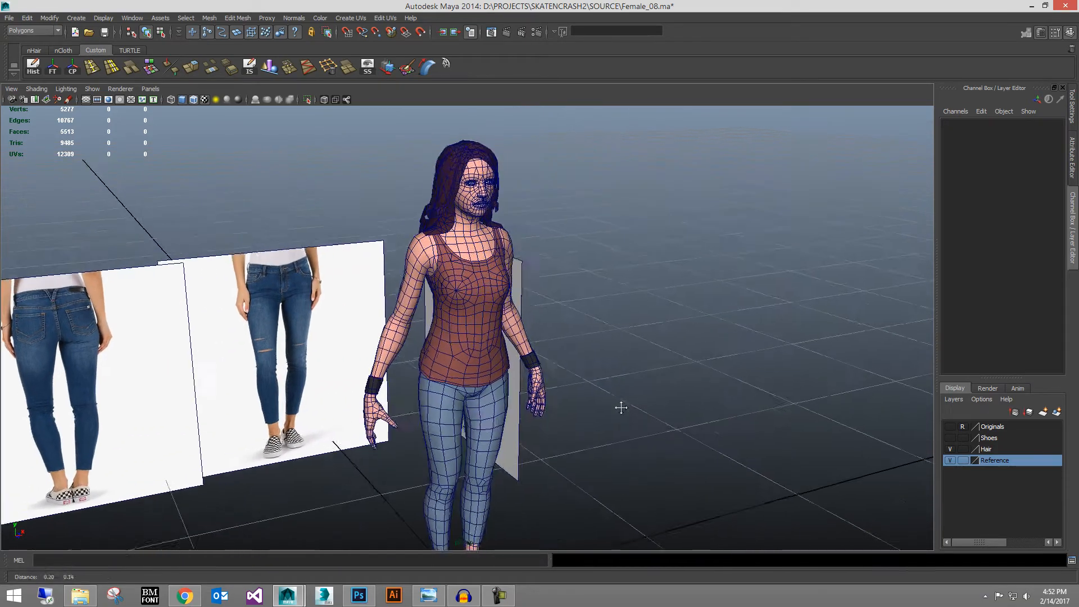
alt+right_drag(507, 323, 564, 403)
alt+middle_drag(565, 404, 590, 318)
alt+middle_drag(421, 415, 495, 343)
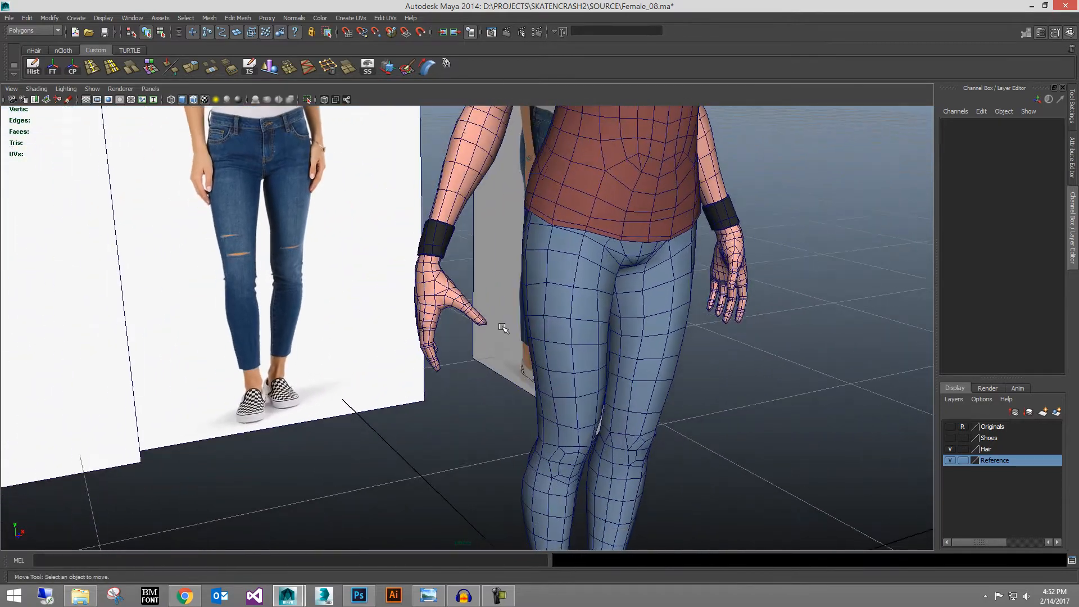
alt+right_drag(494, 342, 544, 378)
alt+middle_drag(617, 396, 548, 345)
mouse_move(578, 367)
alt+right_down()
mouse_move(554, 344)
mouse_move(578, 353)
alt+right_up()
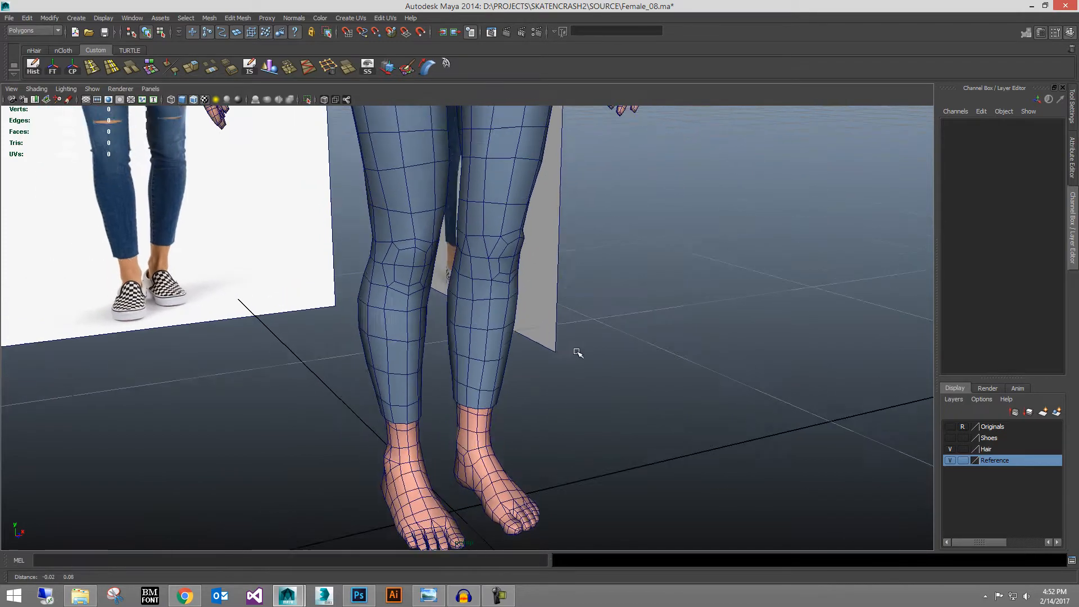
Step: Make the Shoes layer visible and hide the wireframe overlay on the shaded models
click(949, 438)
alt+right_drag(686, 440, 691, 443)
alt+drag(691, 444, 631, 381)
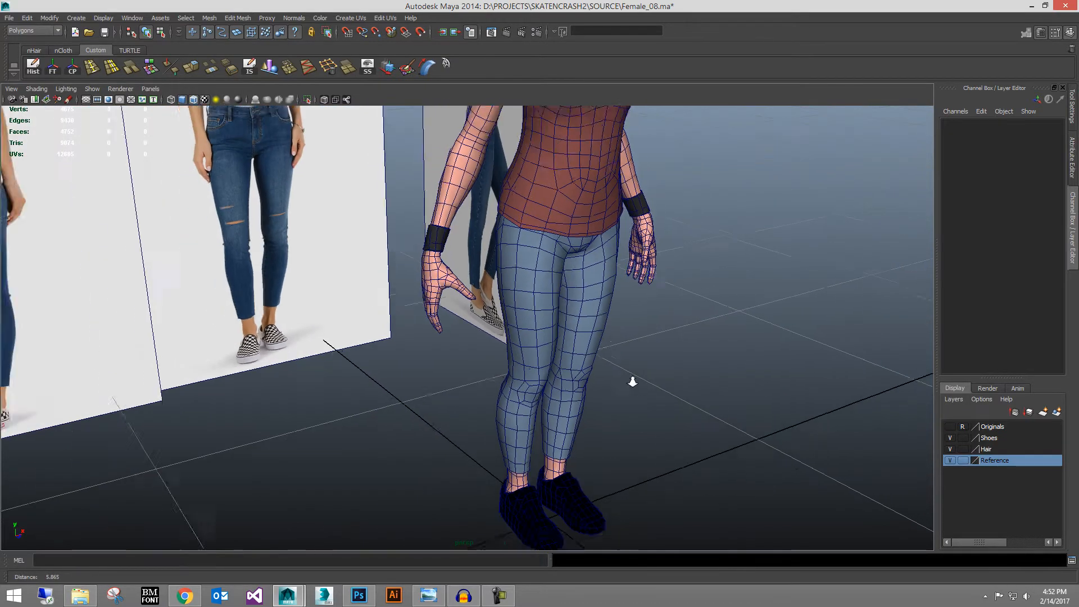
alt+middle_drag(631, 380, 649, 376)
mouse_move(649, 376)
alt+right_down()
mouse_move(539, 304)
mouse_move(633, 390)
mouse_move(719, 447)
mouse_move(752, 448)
mouse_move(714, 414)
mouse_move(716, 429)
mouse_move(703, 427)
alt+right_up()
click(194, 100)
Step: Select the shoes and examine their mesh up close and on the full character beside the reference images
click(573, 359)
alt+middle_drag(393, 365, 522, 346)
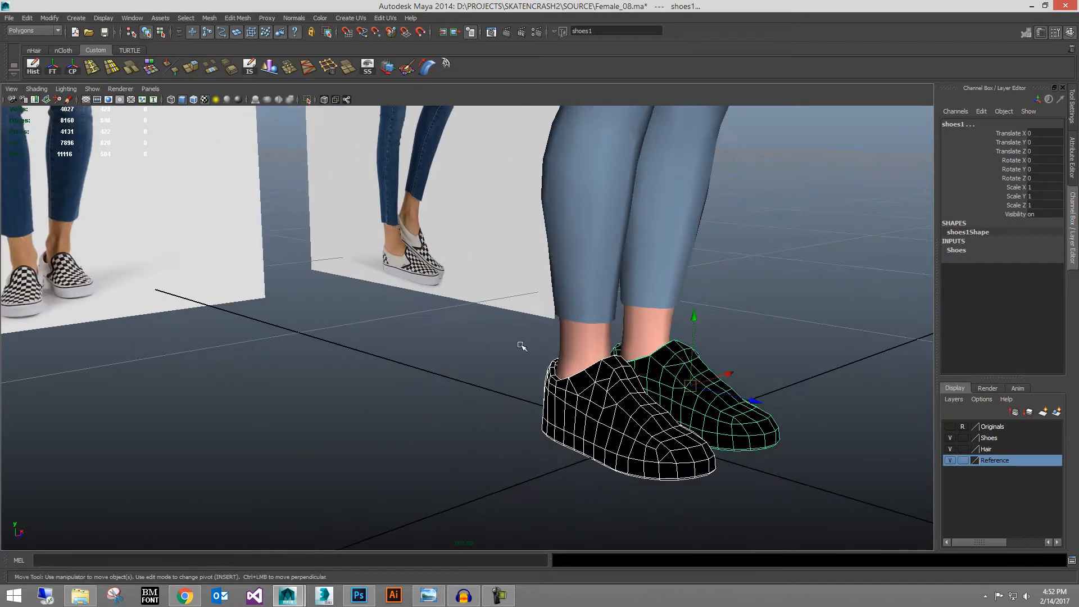
alt+drag(522, 346, 436, 279)
alt+middle_drag(656, 334, 583, 330)
alt+right_drag(583, 330, 619, 281)
alt+middle_drag(619, 282, 710, 434)
alt+right_drag(710, 434, 683, 389)
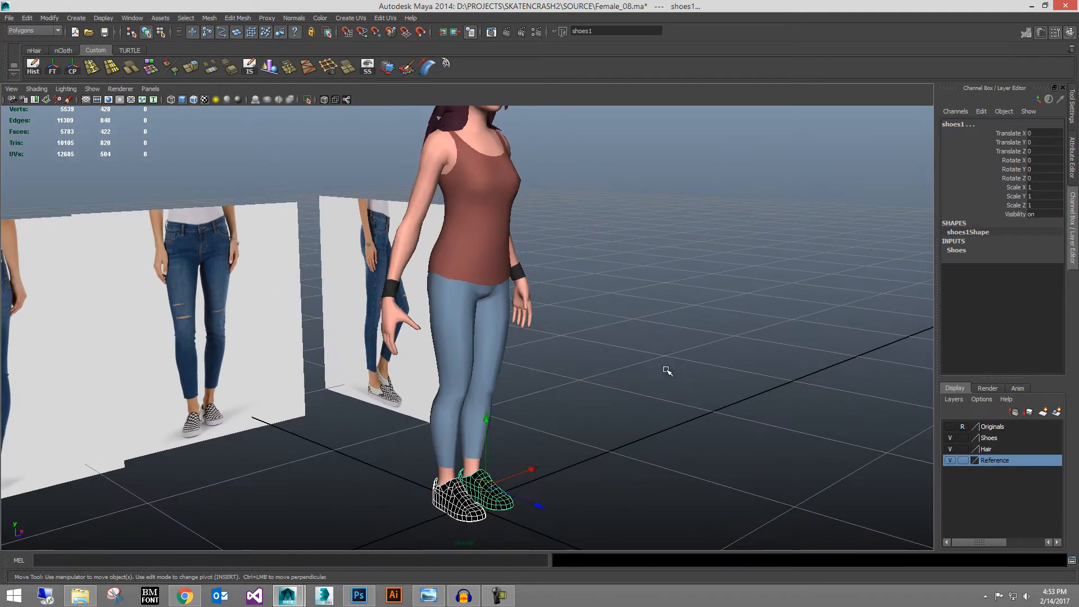
Step: Deselect the shoes, then switch to File Explorer and look through the shirt, jeans and shoe images in the Female_Clothing folder
click(665, 367)
alt+drag(664, 367, 603, 375)
alt+middle_drag(602, 375, 639, 389)
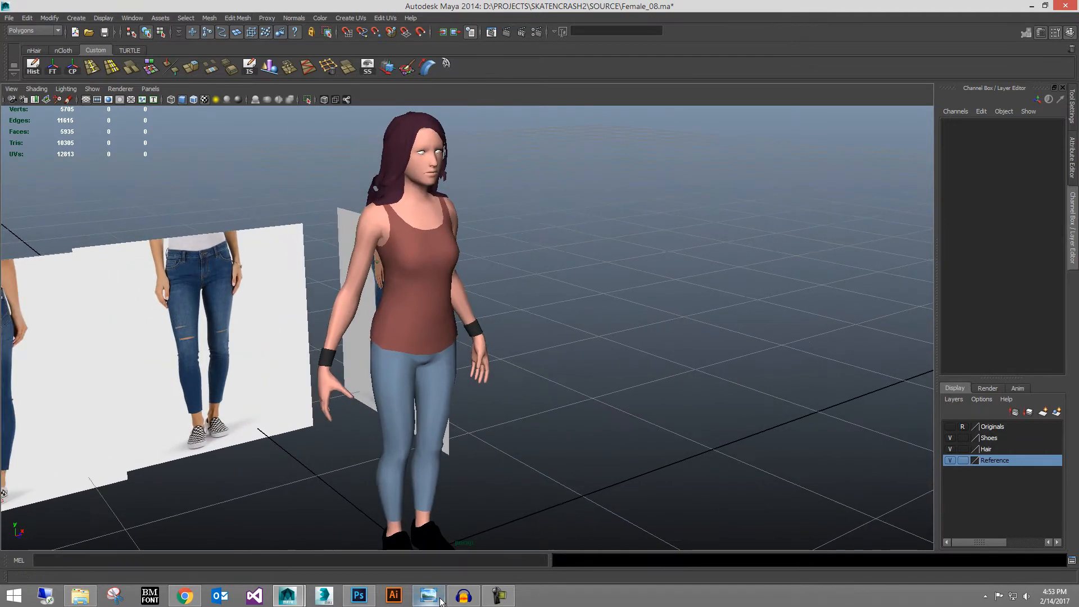
click(88, 602)
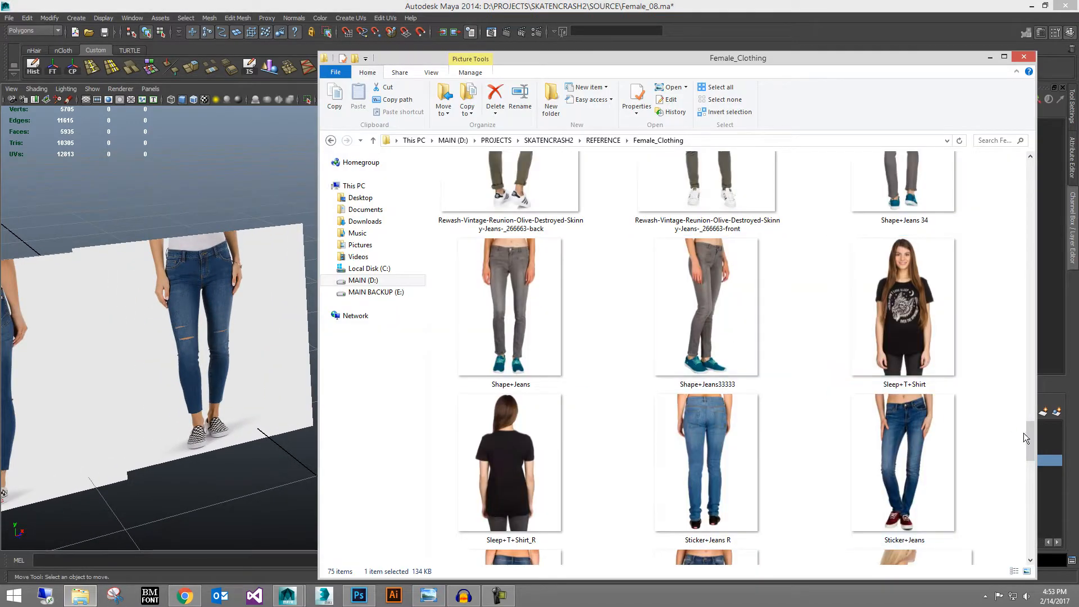
drag(1028, 436, 1040, 488)
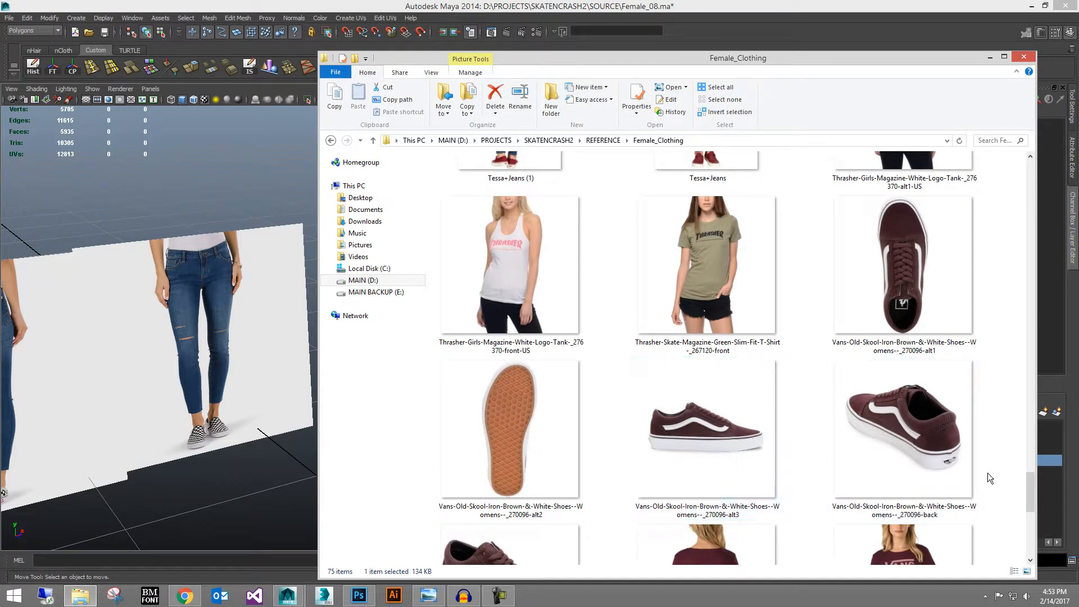
drag(1027, 478, 1043, 529)
click(1044, 529)
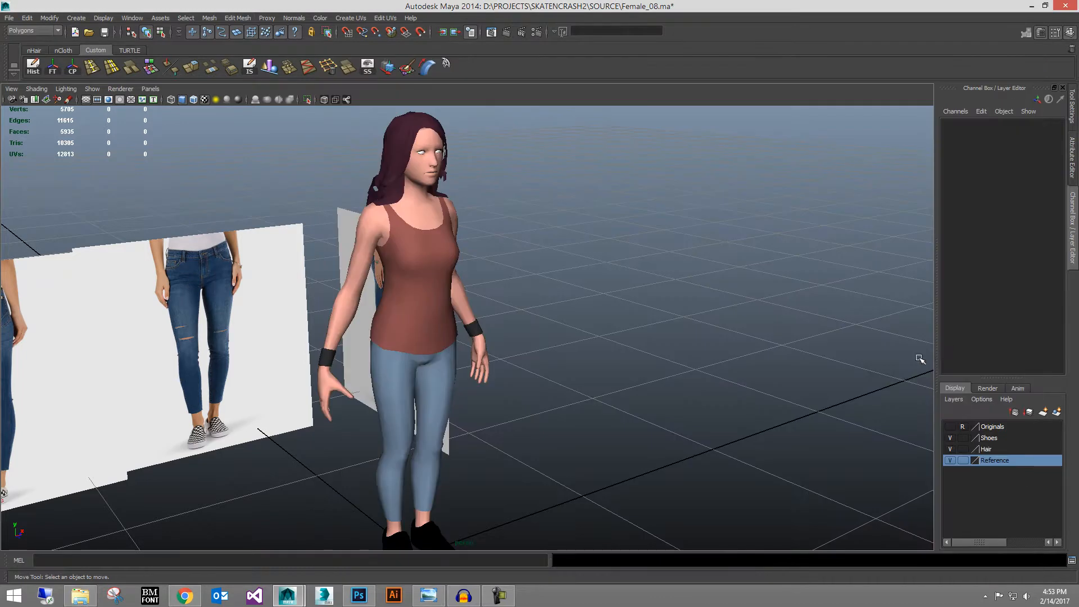
Step: Open the front image of the YMI olive cargo skinny jeans and examine the waistband, pockets and seams up close
click(80, 596)
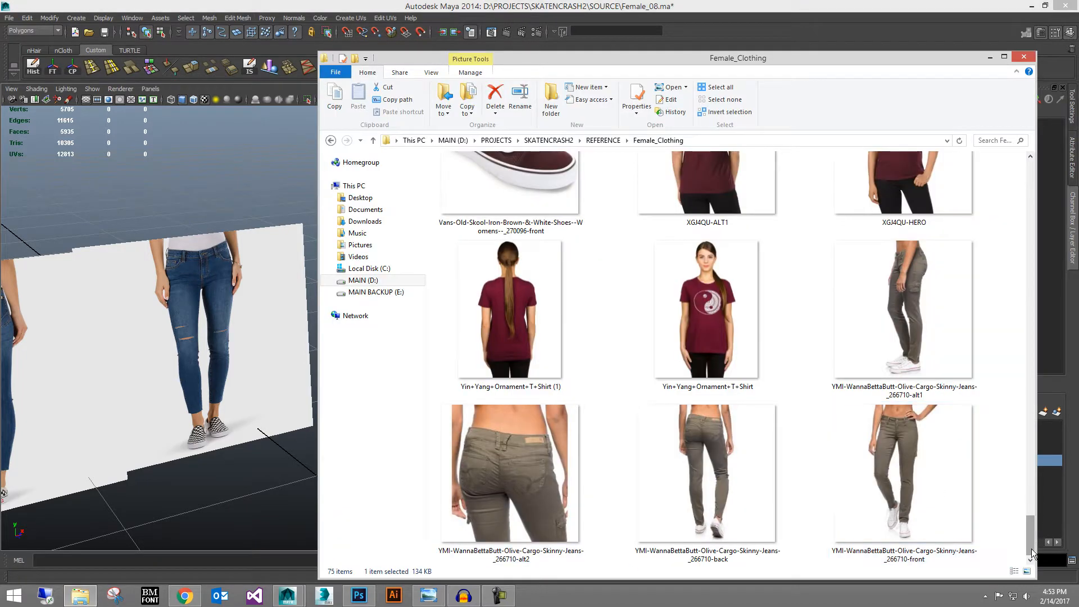
double_click(898, 429)
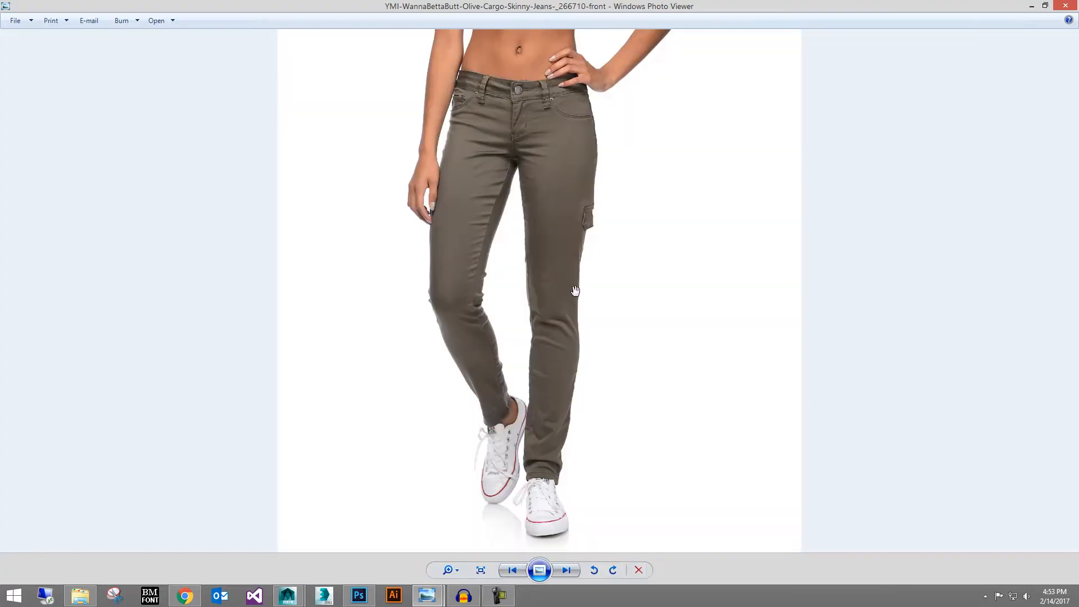
scroll(575, 291, up, 1)
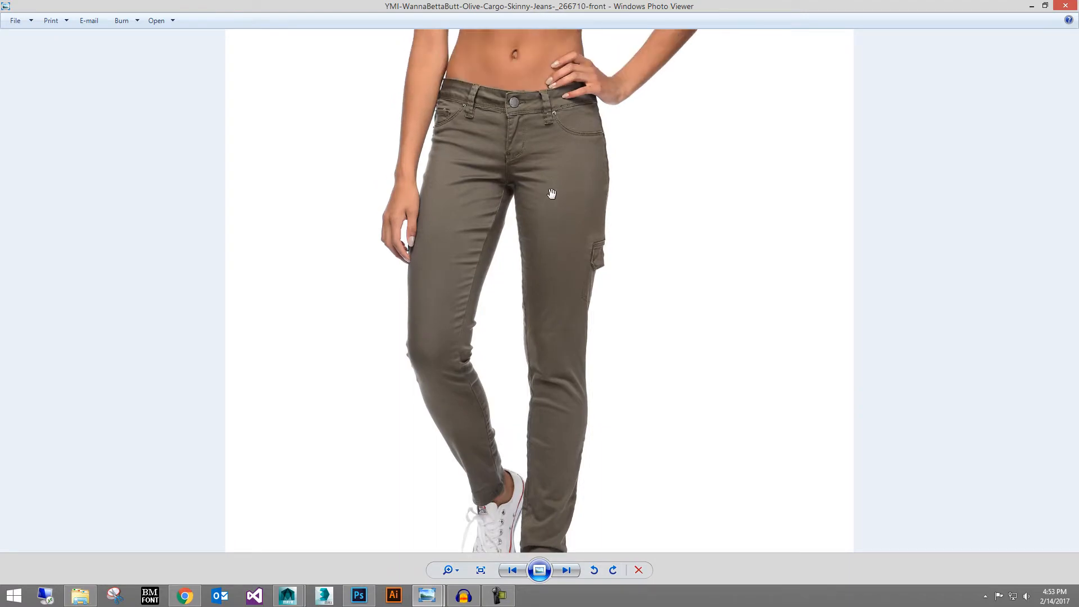
scroll(565, 229, up, 4)
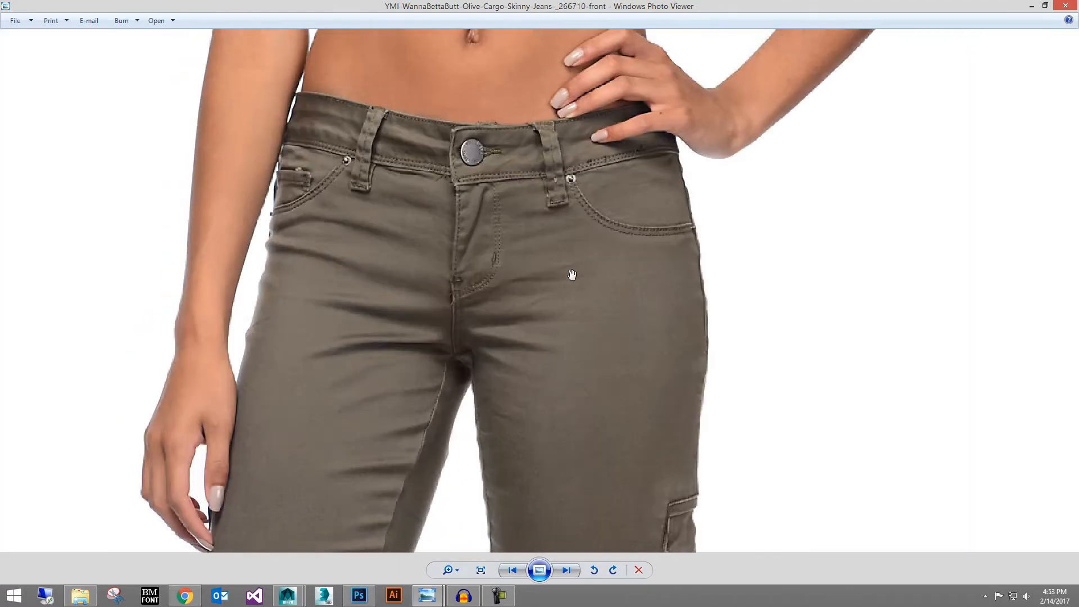
scroll(553, 285, down, 5)
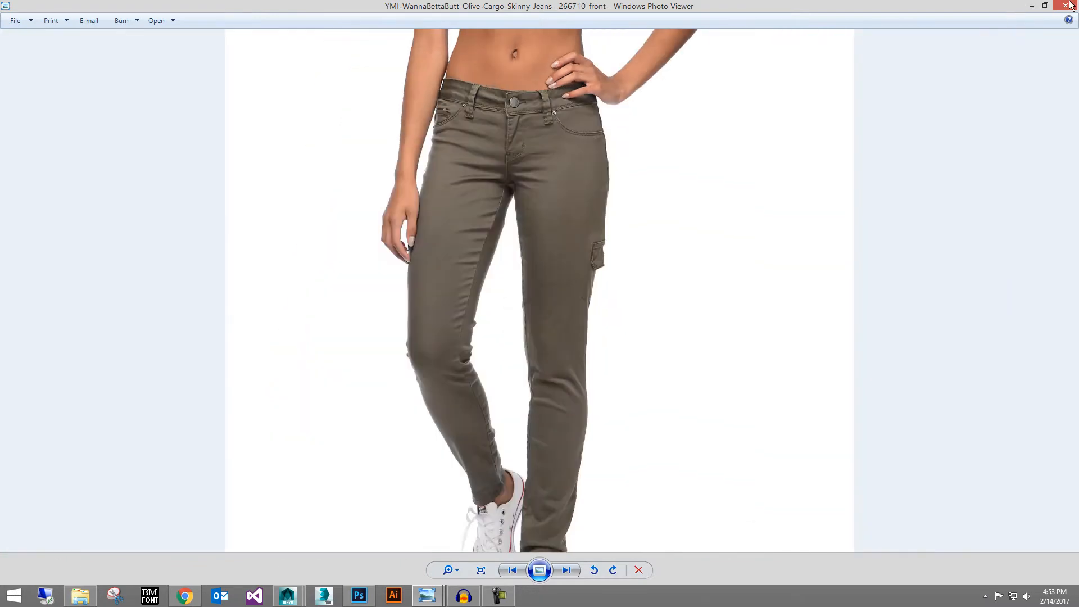
click(1064, 6)
Step: View the navy protect-our-winters mountain T-shirt image and the front image of the Obey Marlon Note Script olive tank top
drag(1027, 528, 1058, 473)
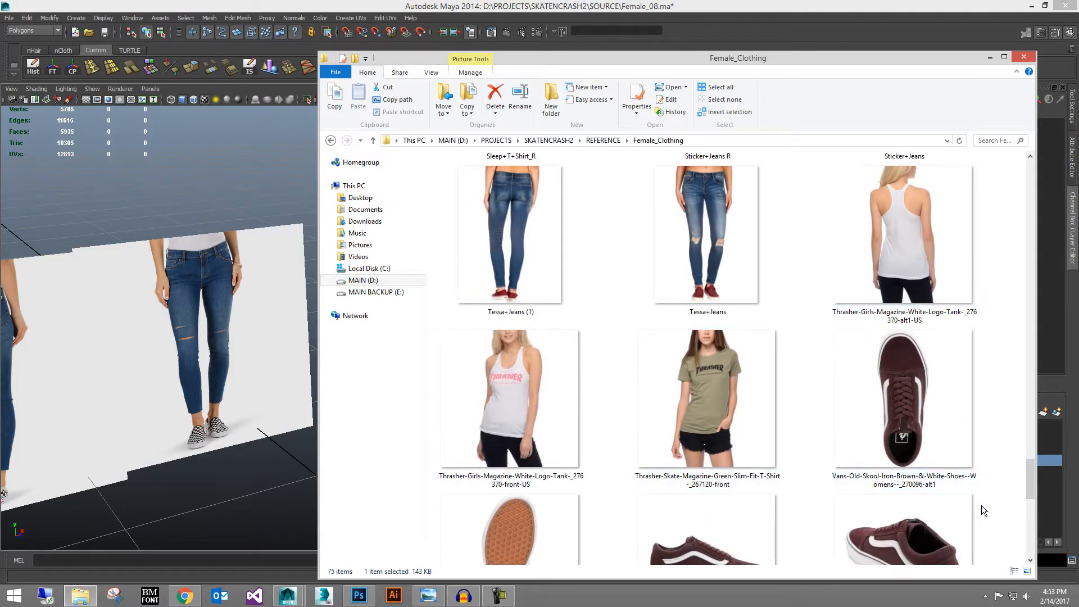
drag(1028, 490, 1030, 383)
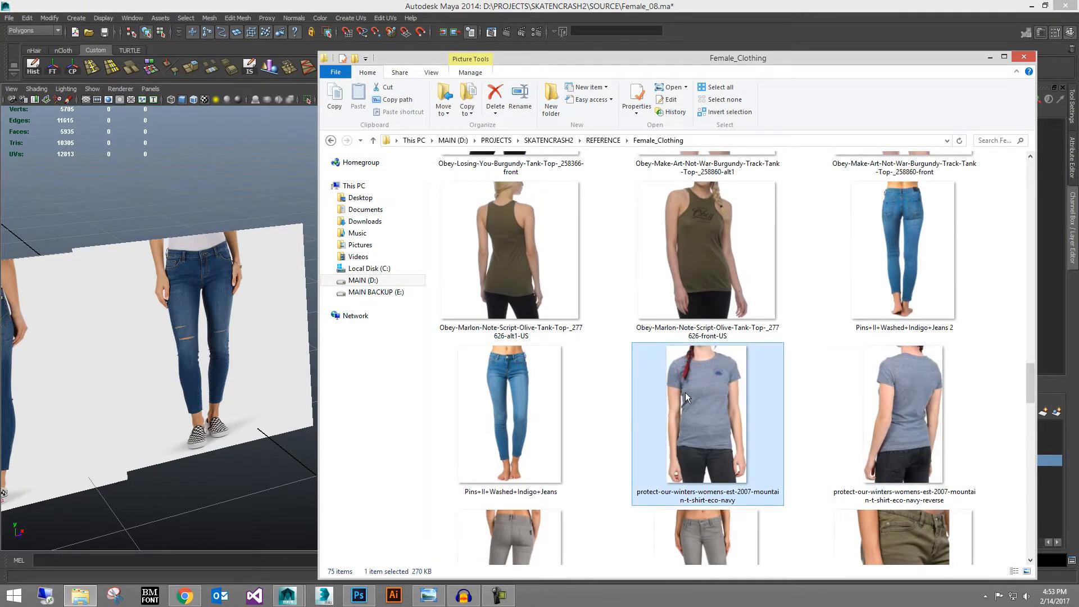
double_click(686, 392)
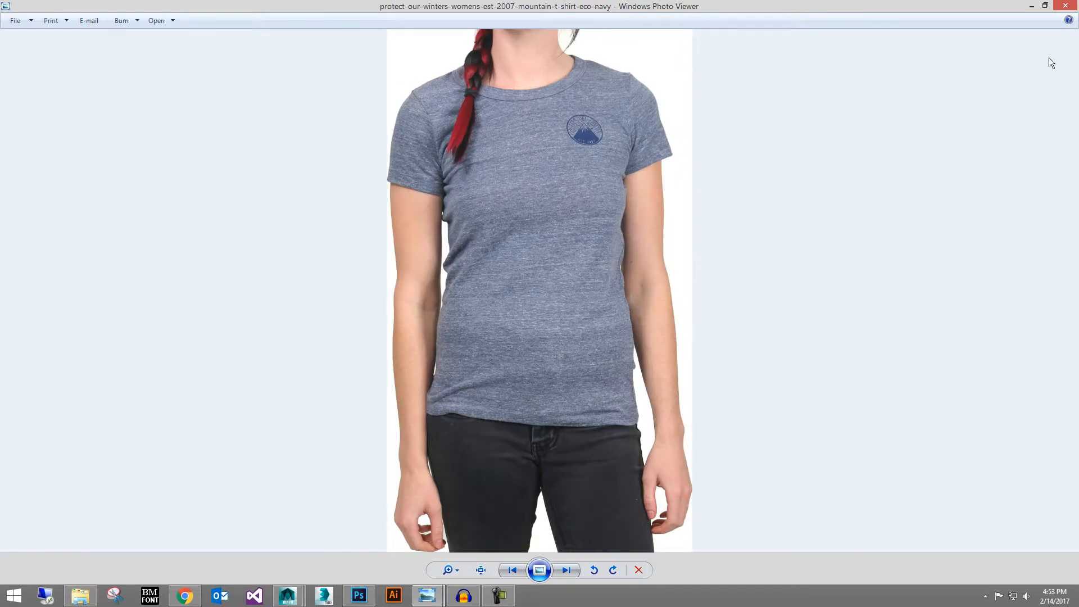
click(1064, 7)
double_click(757, 250)
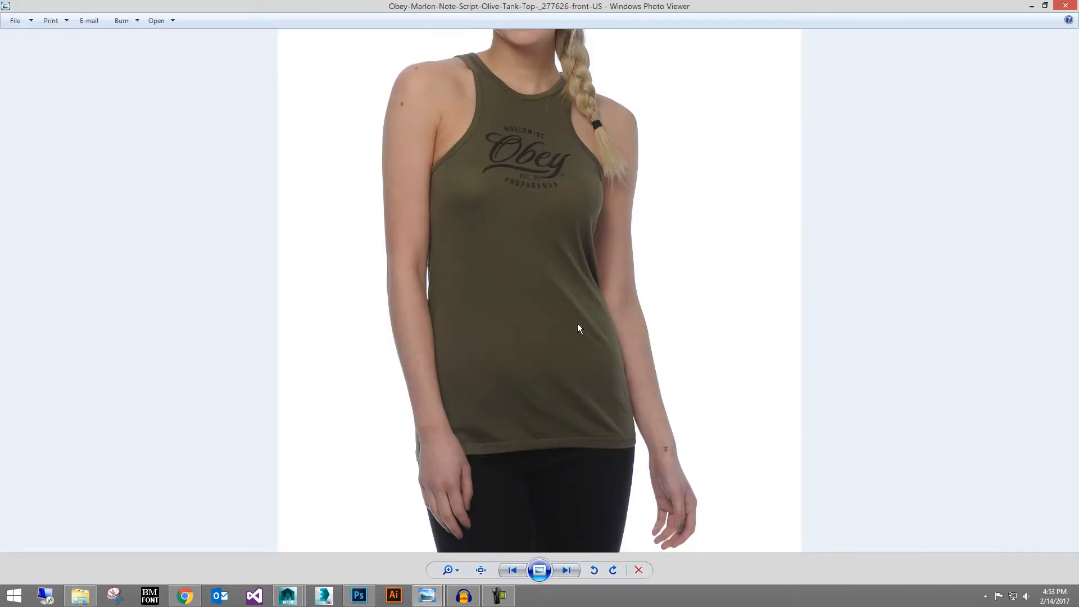
click(1065, 7)
Step: View the nikita-diva-457 jeans image, look through the earlier clothing references and minimize the folder window
scroll(948, 292, up, 5)
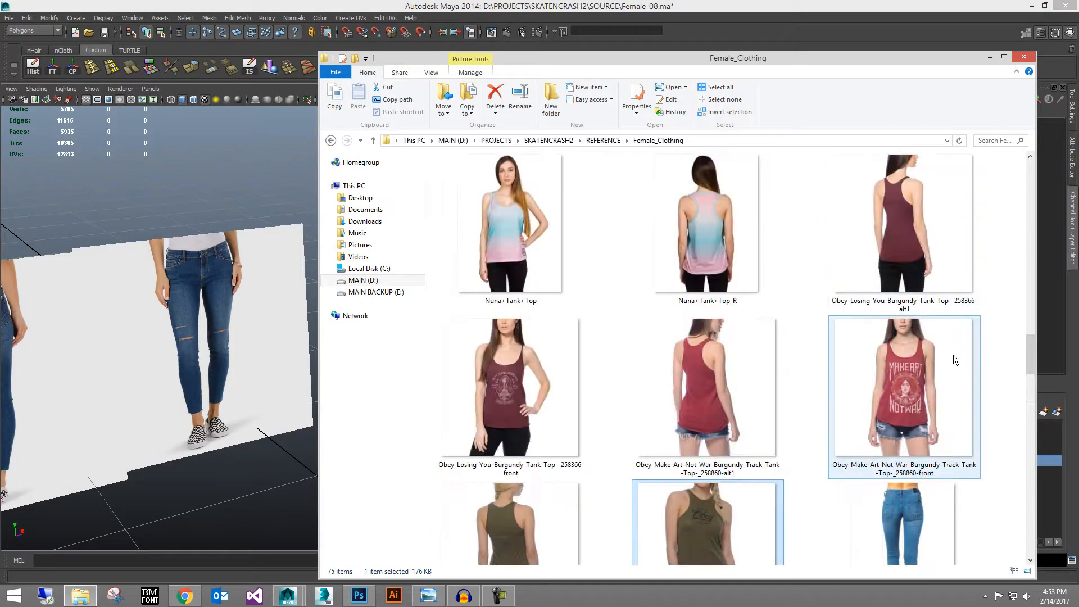
drag(1030, 365, 1035, 332)
double_click(905, 400)
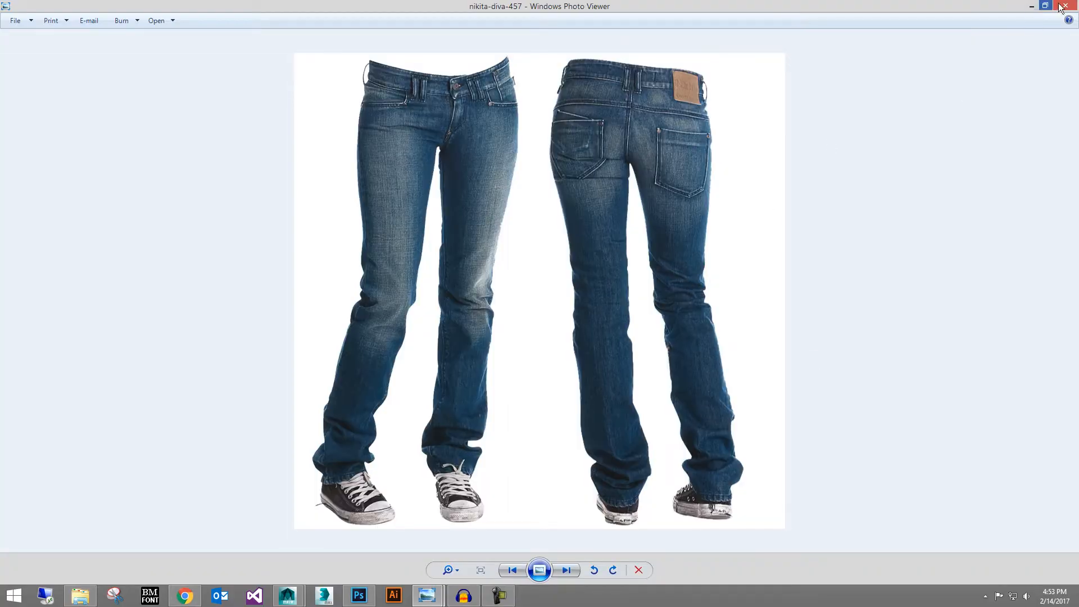
click(1062, 6)
drag(1033, 343, 1038, 256)
click(989, 57)
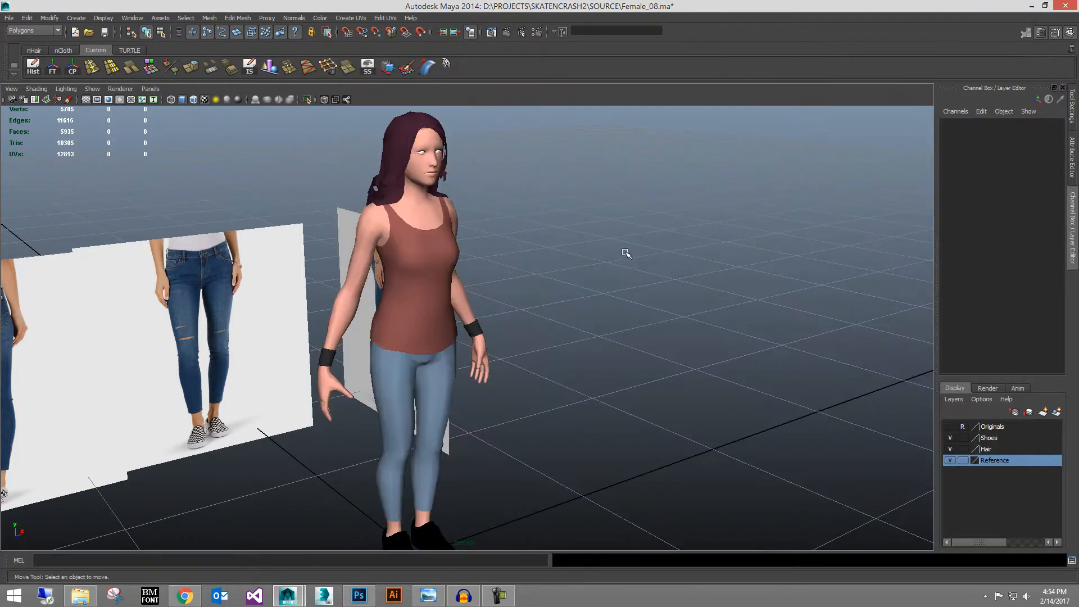
Step: Show the wireframe overlay on the shaded models and examine the whole character beside the jeans references
alt+drag(626, 252, 281, 164)
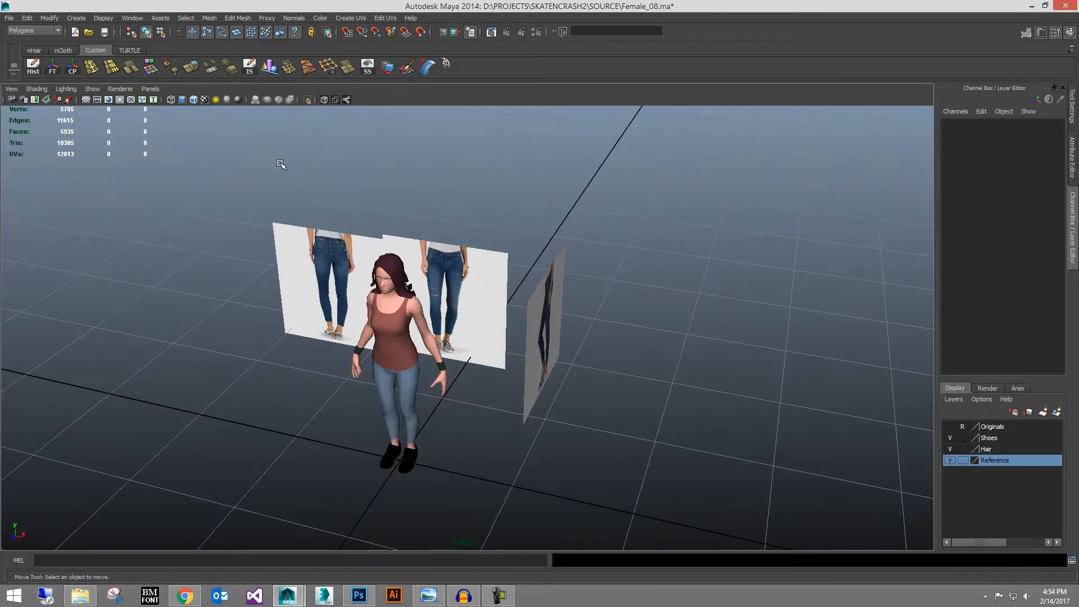
click(193, 99)
mouse_move(506, 315)
alt+mouse_down()
mouse_move(577, 323)
mouse_move(566, 381)
mouse_move(576, 368)
alt+mouse_up()
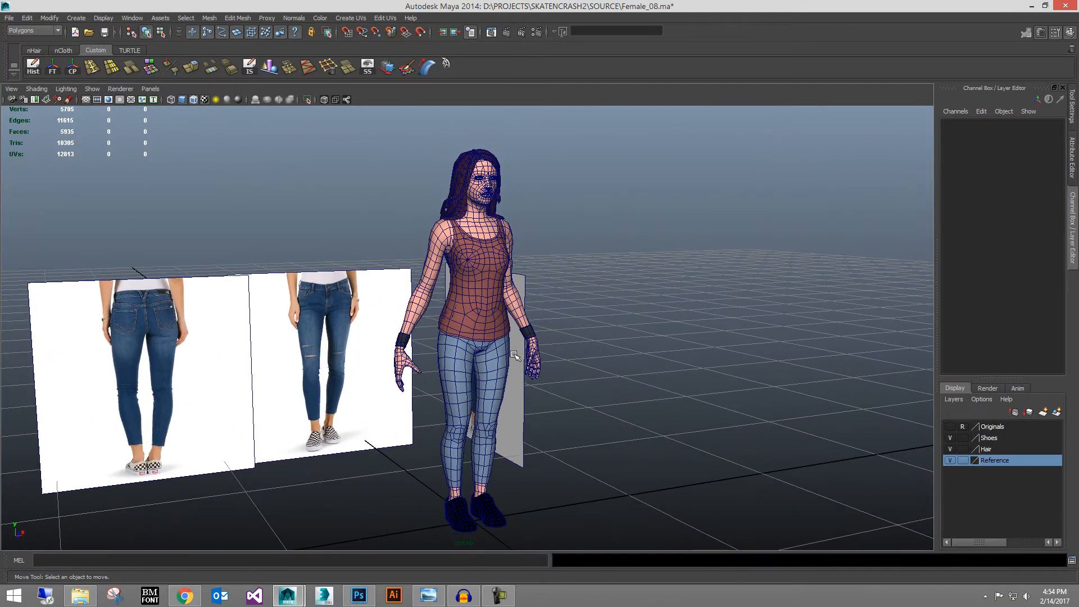
alt+right_drag(514, 355, 572, 366)
Step: Move the tank top about 0.617 units forward along Z to examine the torso mesh underneath, and undo the move
click(439, 334)
alt+drag(440, 333, 635, 352)
alt+drag(608, 347, 709, 383)
alt+middle_drag(710, 383, 676, 337)
alt+right_drag(676, 338, 716, 375)
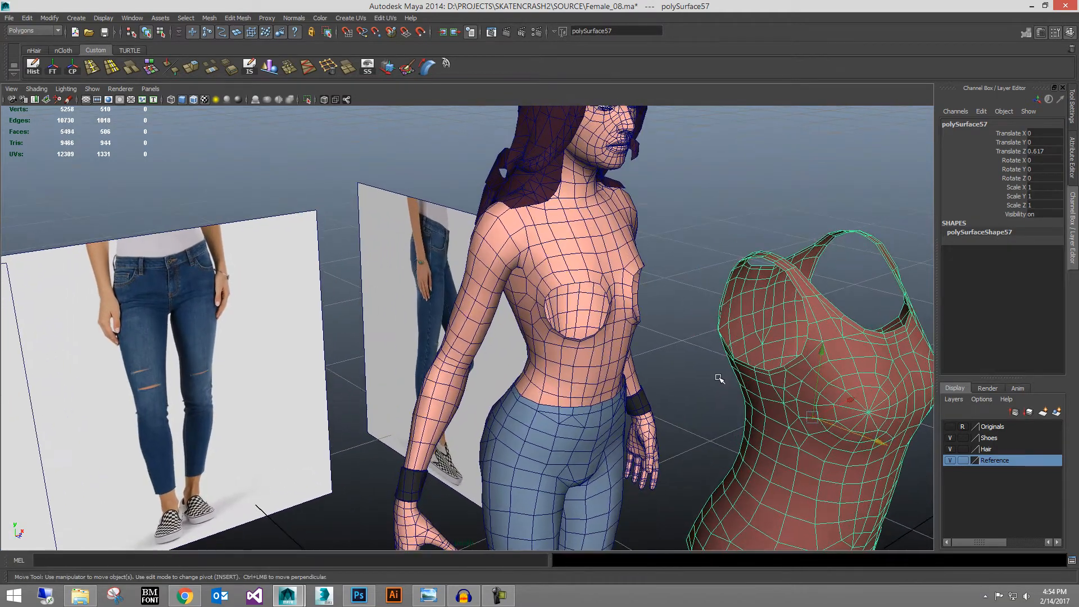
alt+middle_drag(706, 357, 685, 342)
alt+drag(695, 352, 680, 338)
key(ctrl+z)
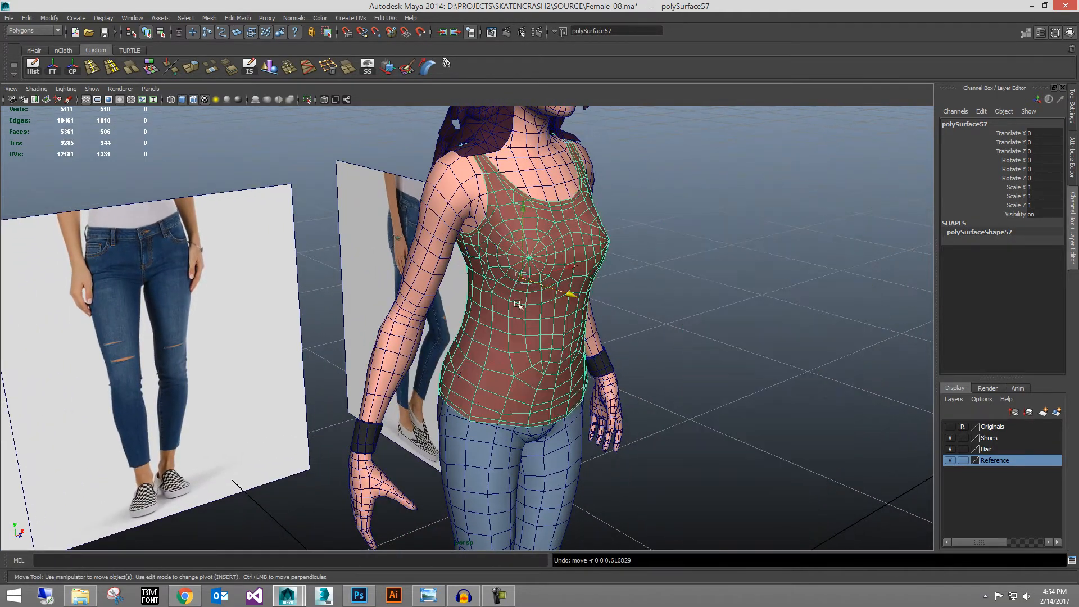
Step: Shift the tank top slightly forward off the torso, undo the shift and view the character's upper body from the front
drag(568, 293, 597, 302)
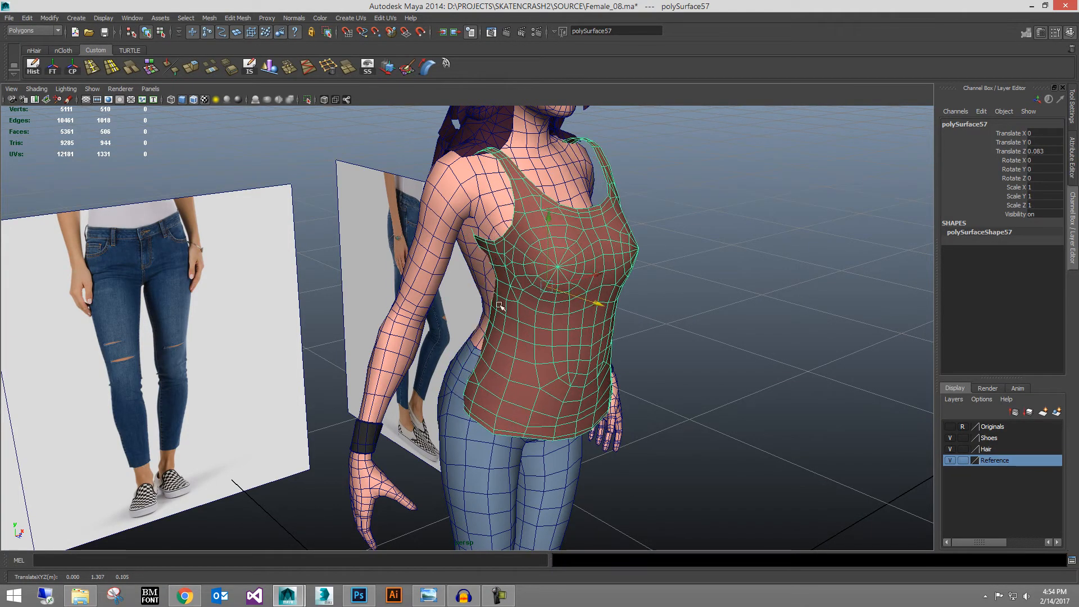
key(ctrl+z)
alt+drag(537, 337, 580, 368)
alt+drag(542, 434, 542, 327)
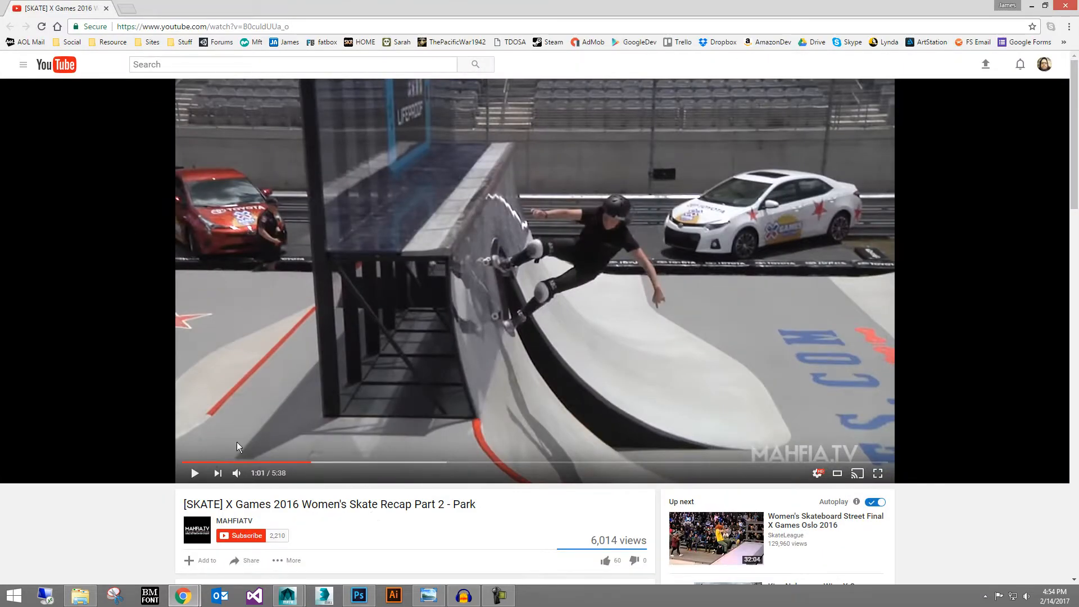
Step: Play the X Games 2016 Women's Skate Recap video in Chrome and pause it at 1:20 to study the skater's outfit
click(195, 474)
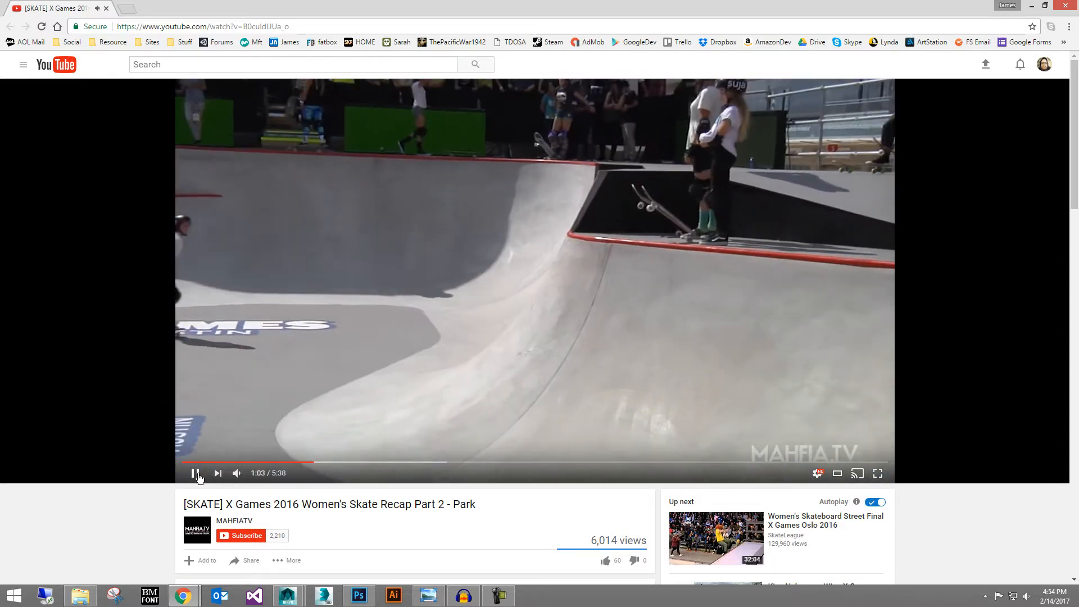
click(199, 476)
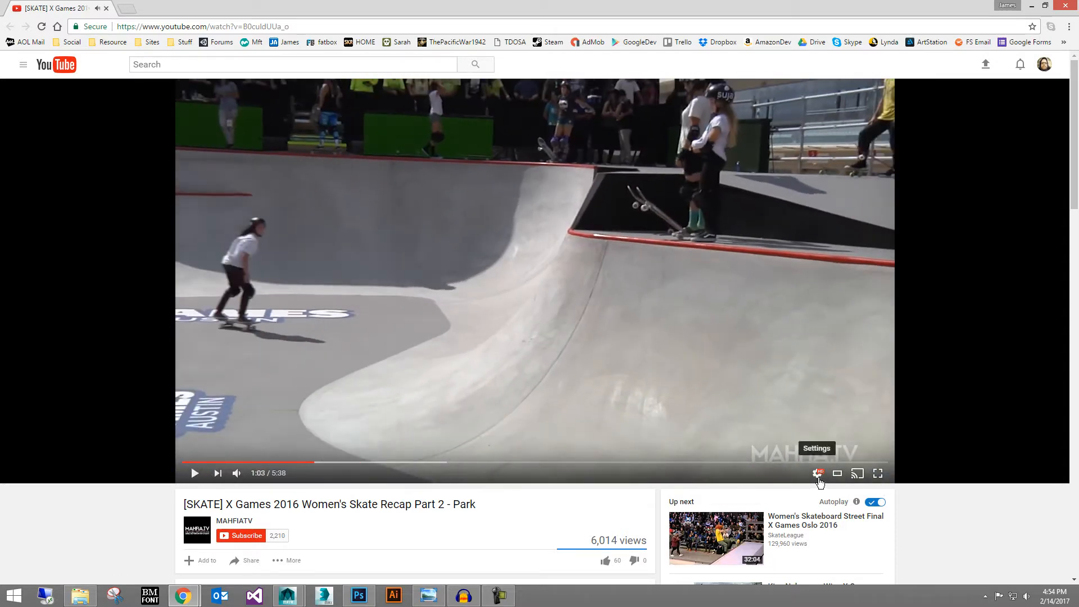
click(196, 474)
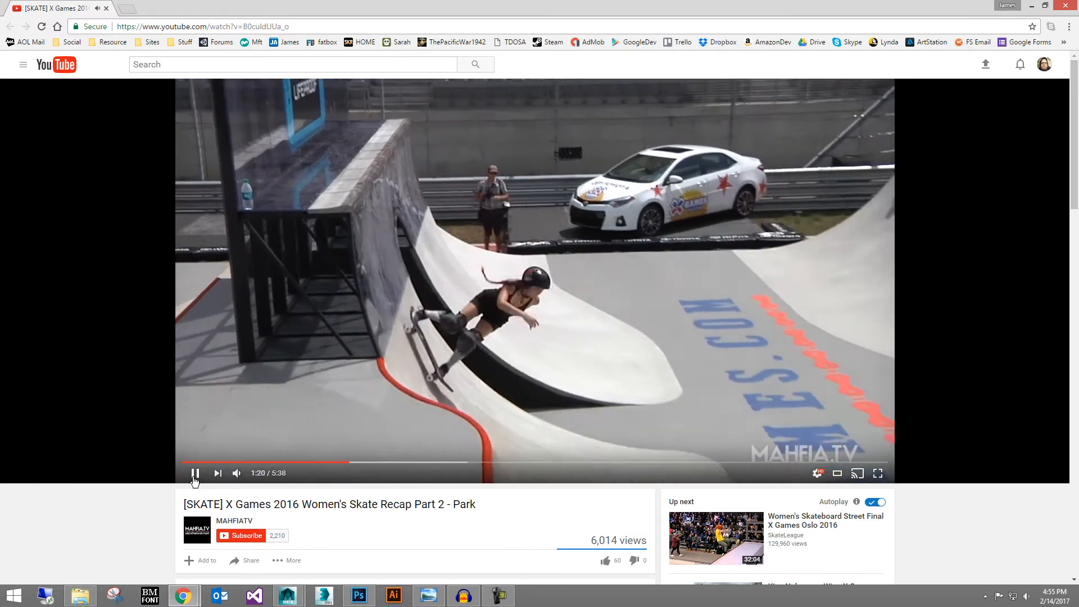
click(195, 476)
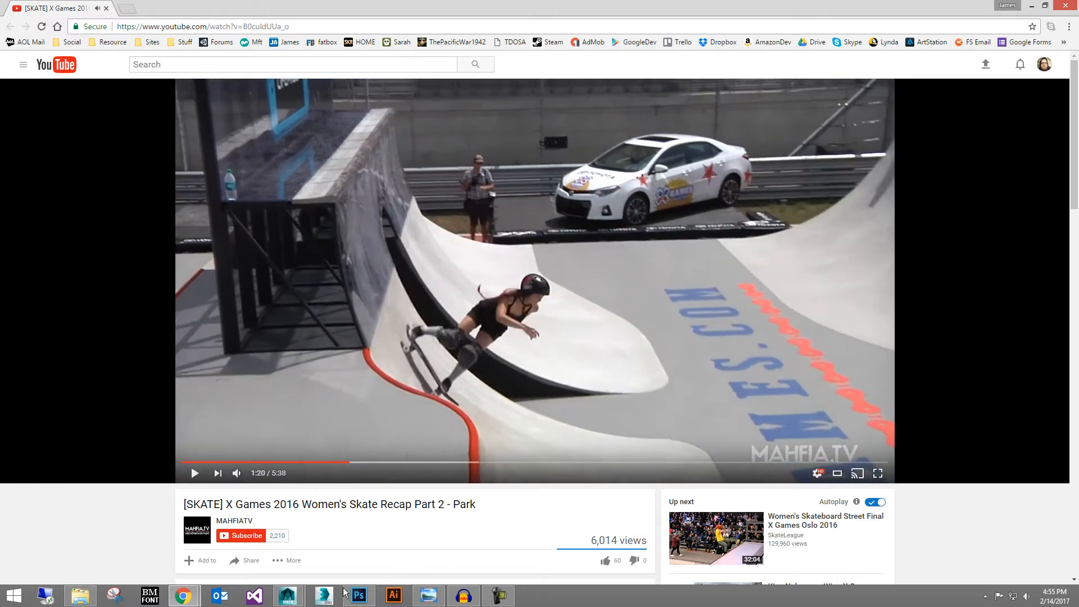
Step: Switch back to Maya and examine the selected tank top's topology on the character from the front and both sides
mouse_move(287, 595)
click(324, 547)
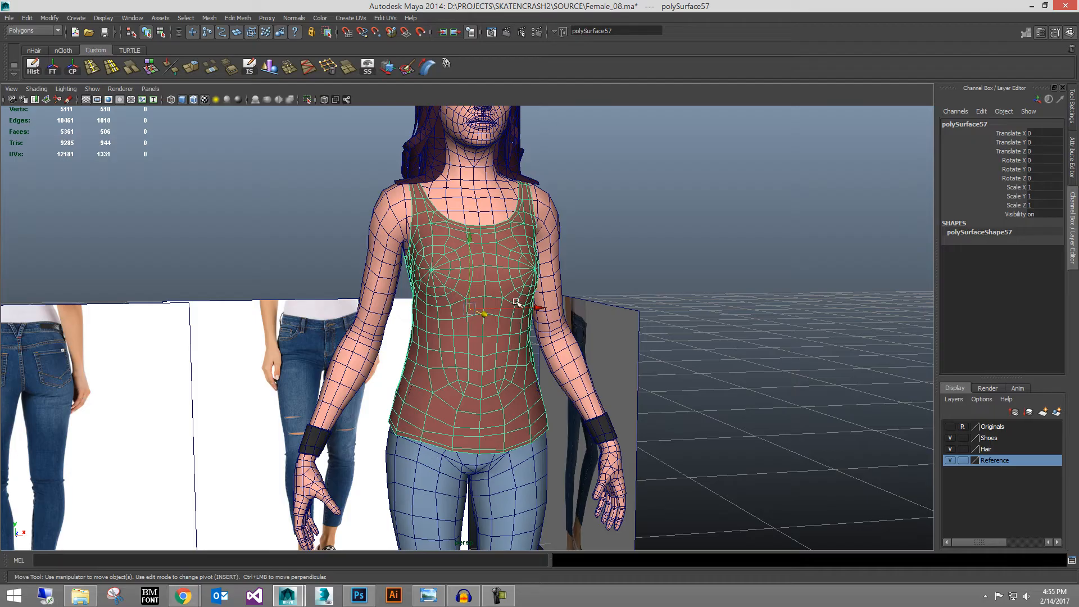
alt+drag(548, 326, 510, 342)
alt+right_drag(510, 342, 494, 359)
alt+drag(494, 360, 488, 387)
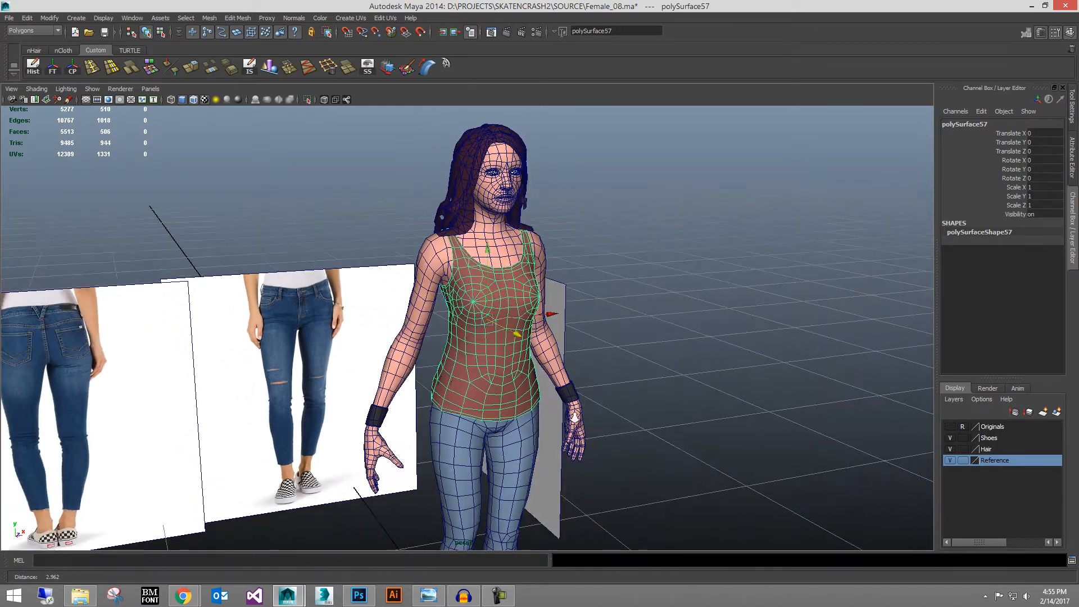
alt+right_drag(489, 388, 519, 399)
alt+middle_drag(520, 399, 509, 405)
mouse_move(509, 405)
alt+mouse_down()
mouse_move(535, 403)
mouse_move(511, 423)
alt+mouse_up()
alt+drag(435, 387, 443, 340)
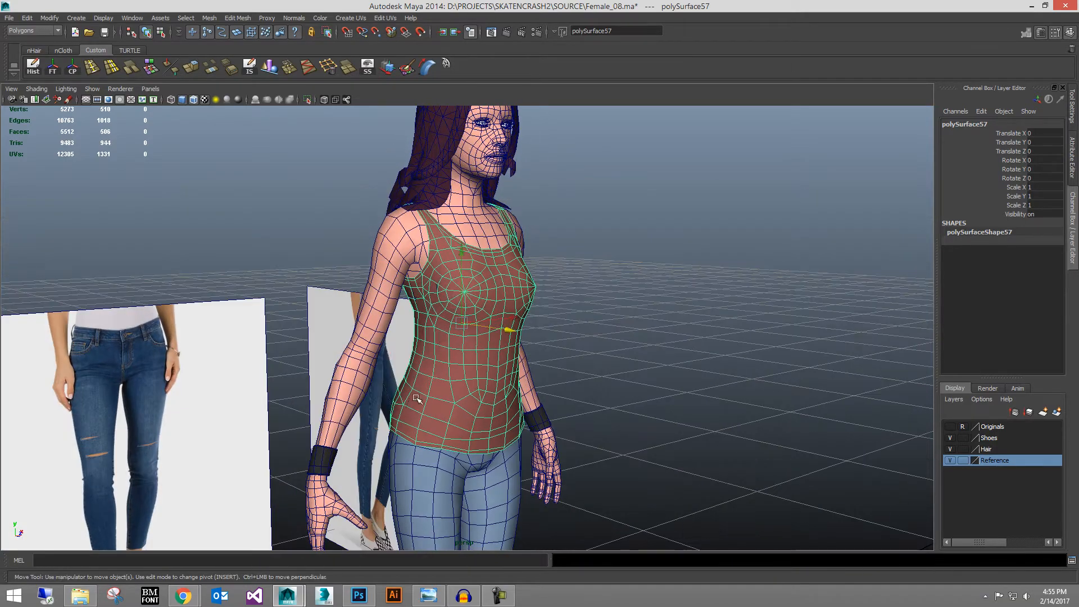
alt+drag(560, 382, 367, 354)
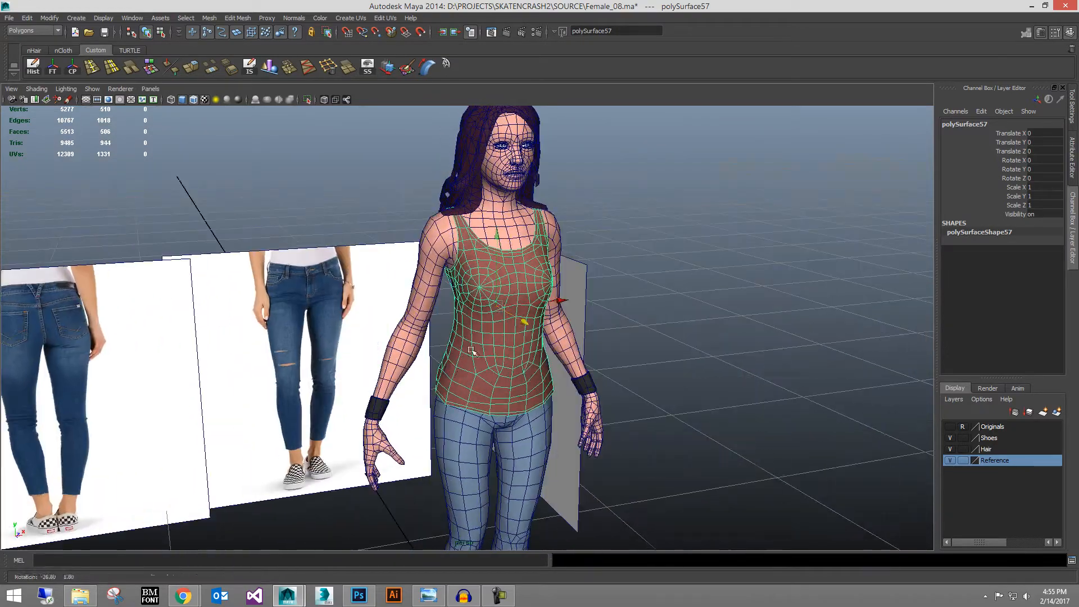
Step: Deselect the tank top and hide the wireframe overlay to examine the shaded character from several sides beside the jeans references
click(646, 407)
scroll(646, 407, down, 2)
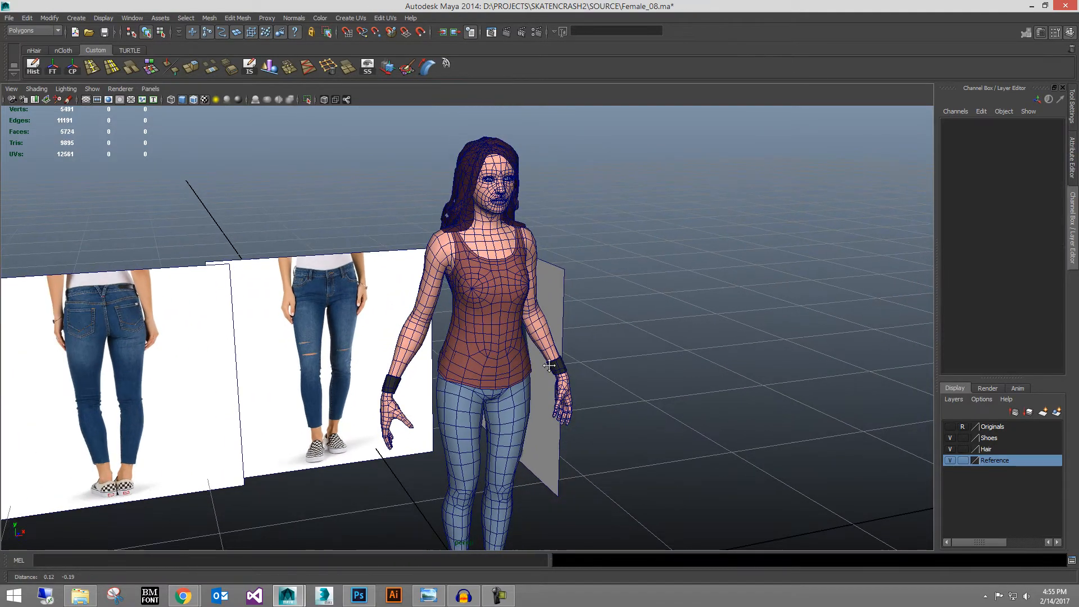
alt+middle_drag(646, 407, 624, 367)
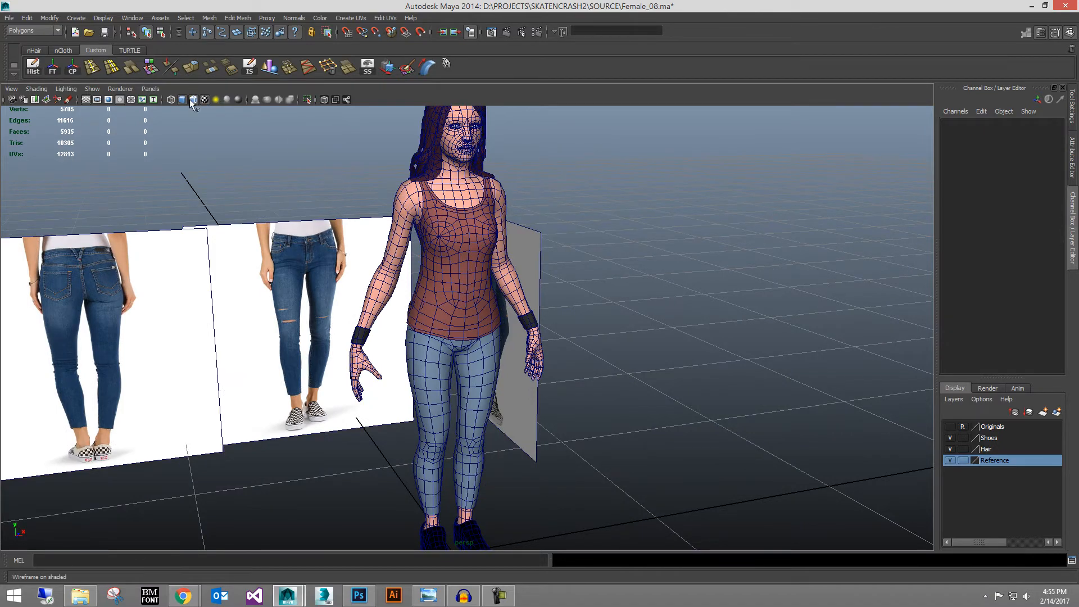
click(195, 99)
mouse_move(590, 305)
alt+mouse_down()
mouse_move(442, 302)
mouse_move(465, 309)
mouse_move(439, 313)
alt+mouse_up()
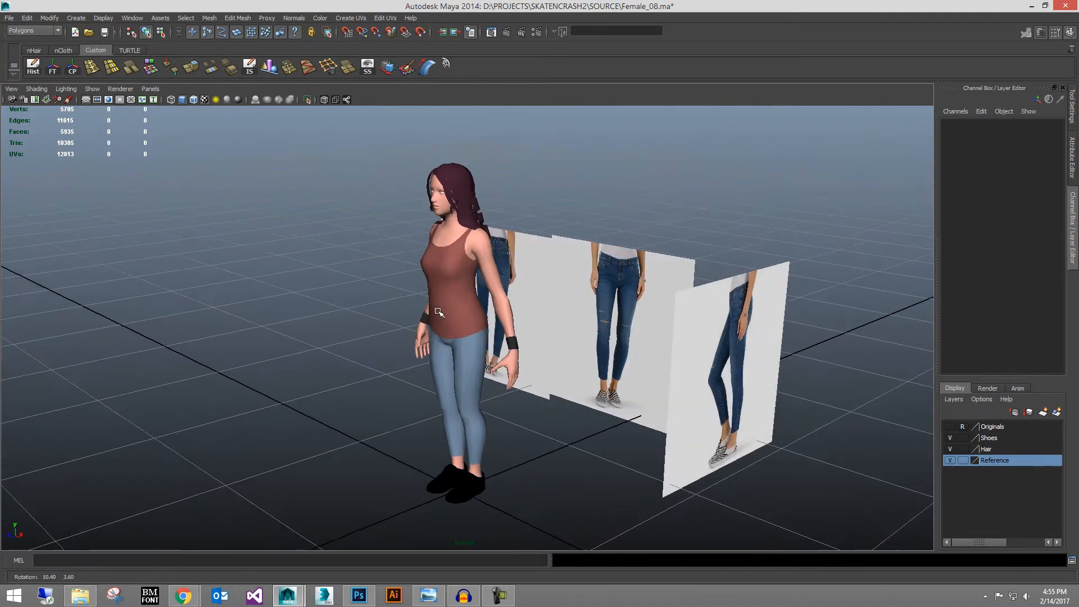
alt+right_drag(438, 313, 510, 359)
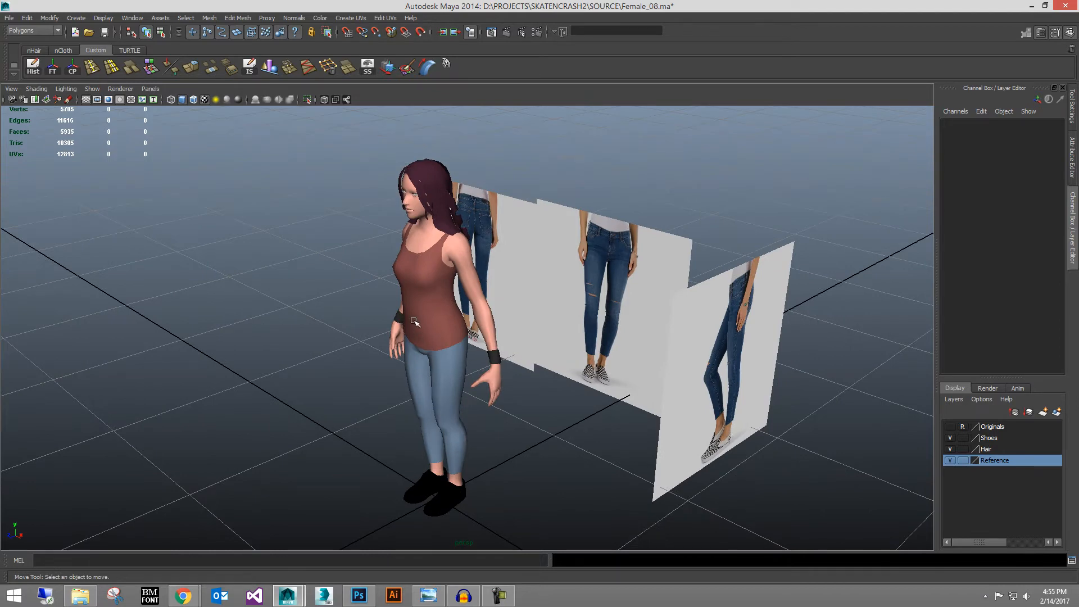
alt+drag(414, 321, 557, 376)
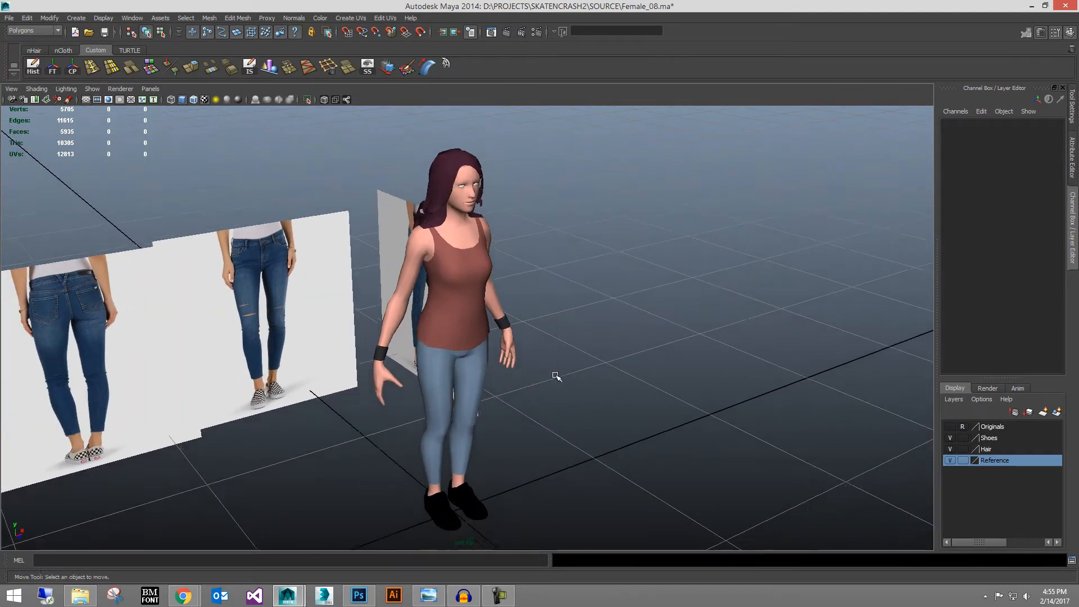
Step: Show the wireframe overlay, select the tank top and examine its topology up close from the front
alt+right_drag(557, 377, 589, 393)
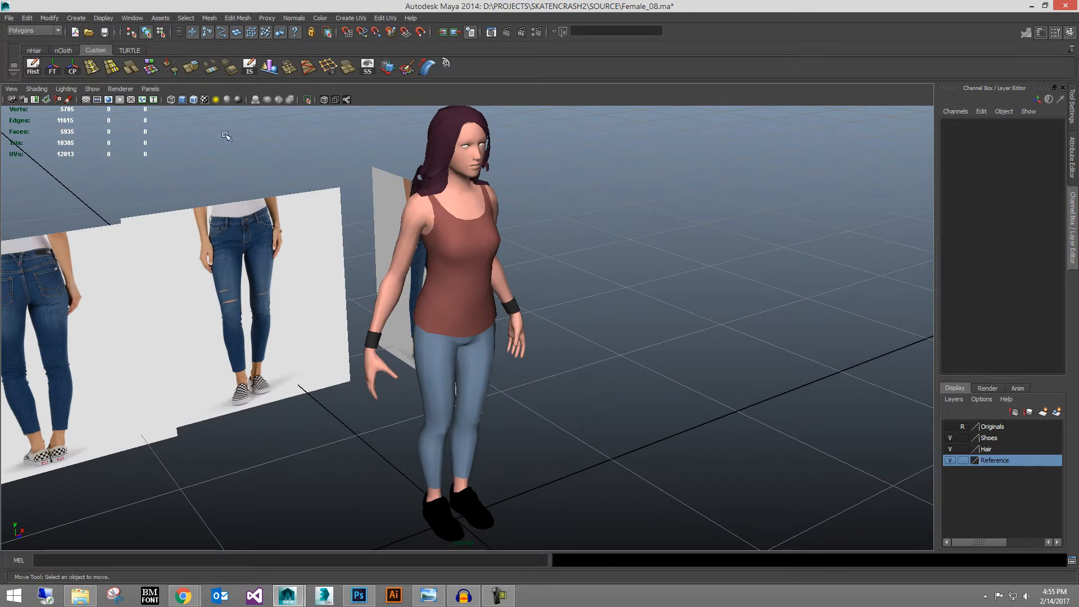
click(193, 100)
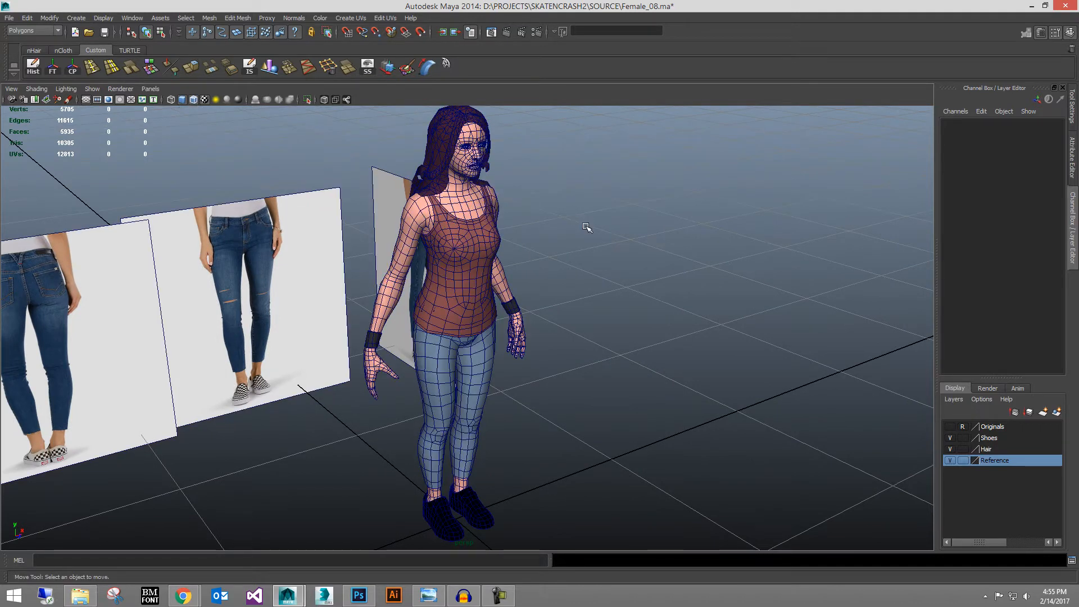
click(469, 272)
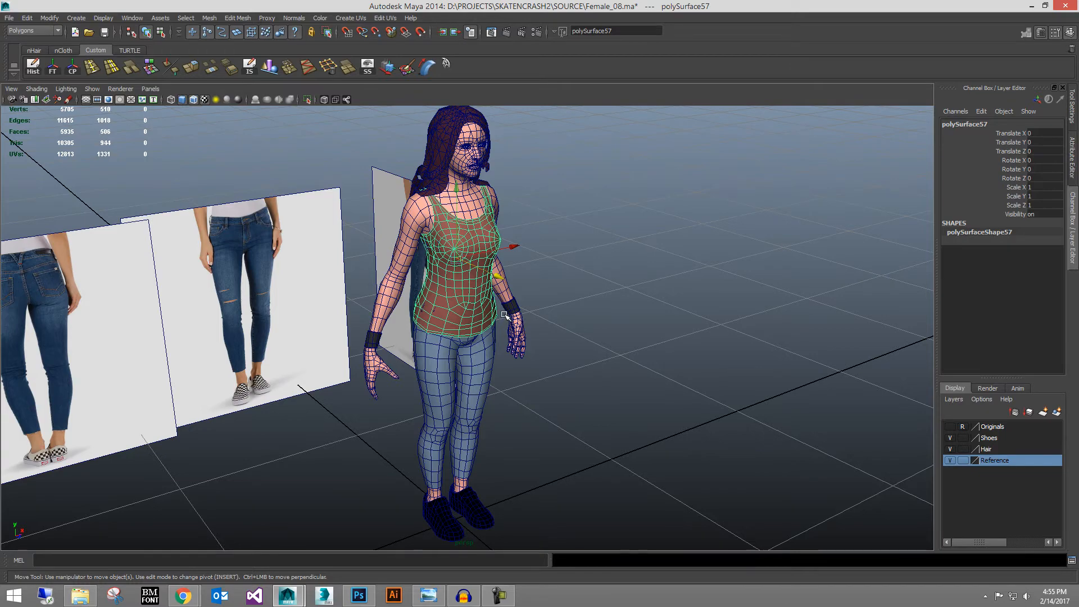
alt+drag(576, 309, 444, 320)
alt+middle_drag(618, 334, 626, 395)
alt+right_drag(626, 395, 692, 397)
alt+middle_drag(525, 365, 562, 396)
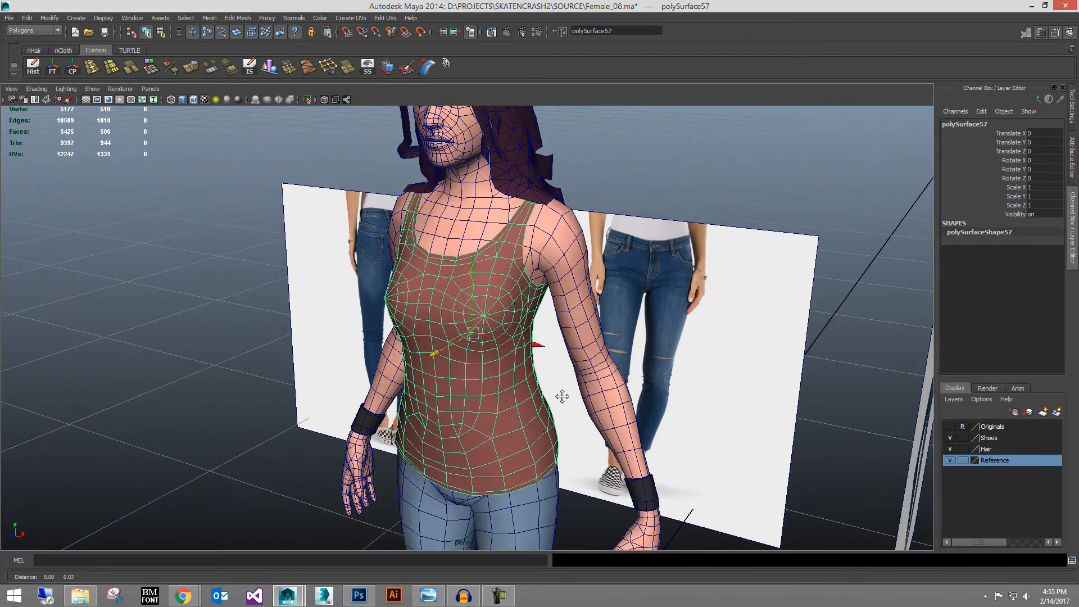
scroll(562, 396, up, 2)
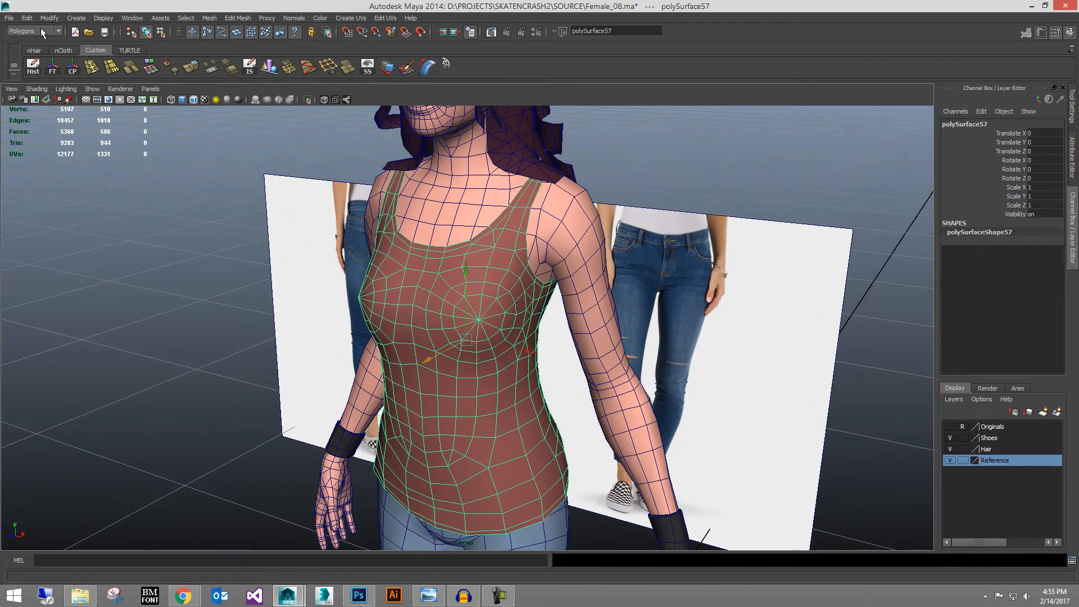
Step: Switch to the nDynamics menu set and look through its simulation commands with the tank top selected
click(40, 31)
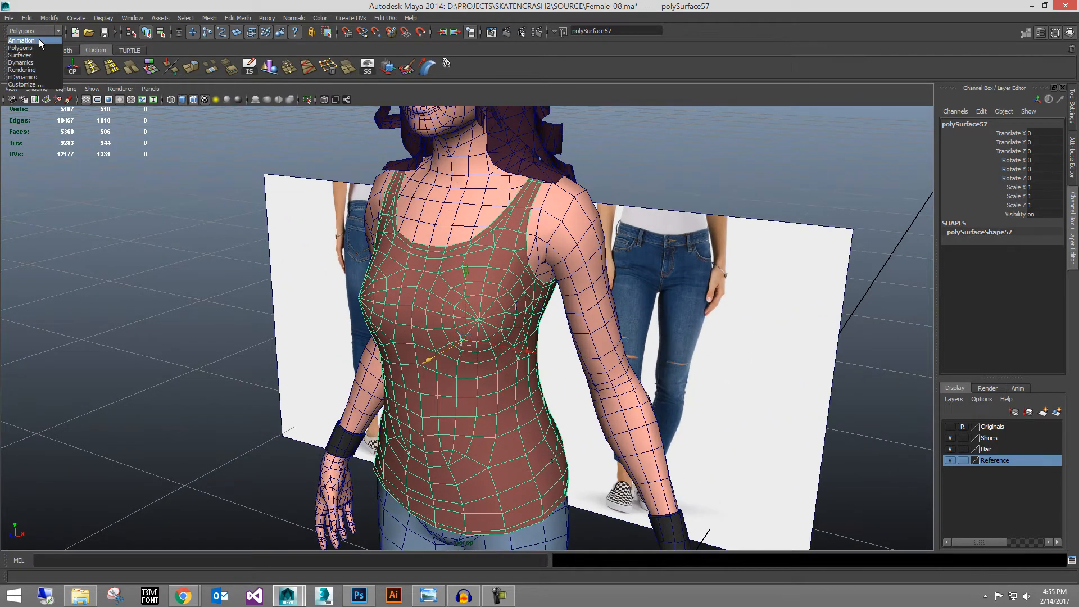
click(25, 77)
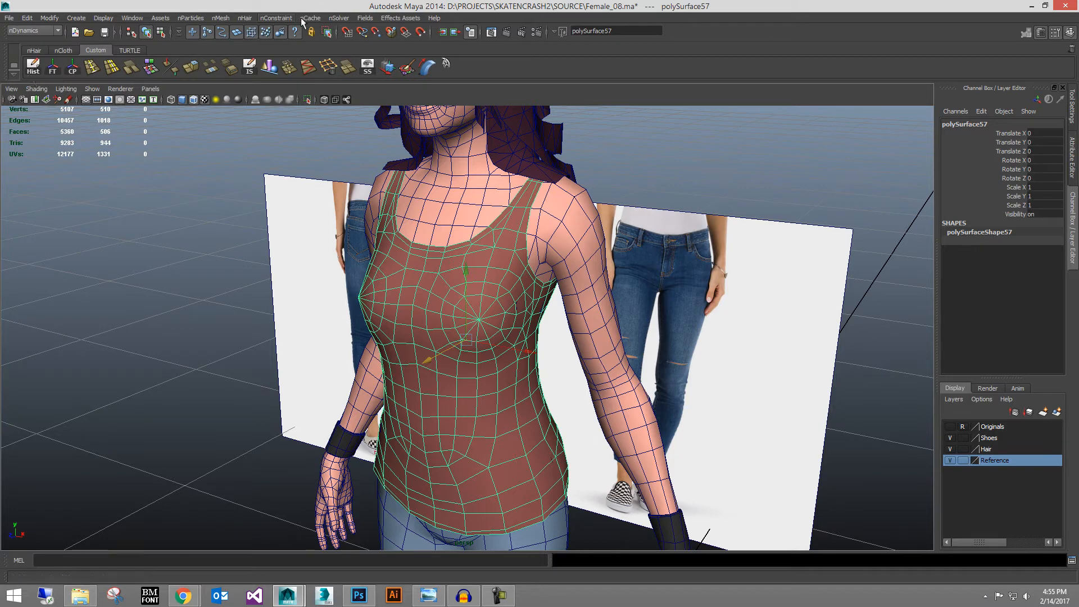
click(191, 18)
click(442, 15)
Step: Examine the selected tank top on the full wireframed character from the front and side beside the jeans references
scroll(418, 272, down, 3)
alt+drag(418, 272, 519, 318)
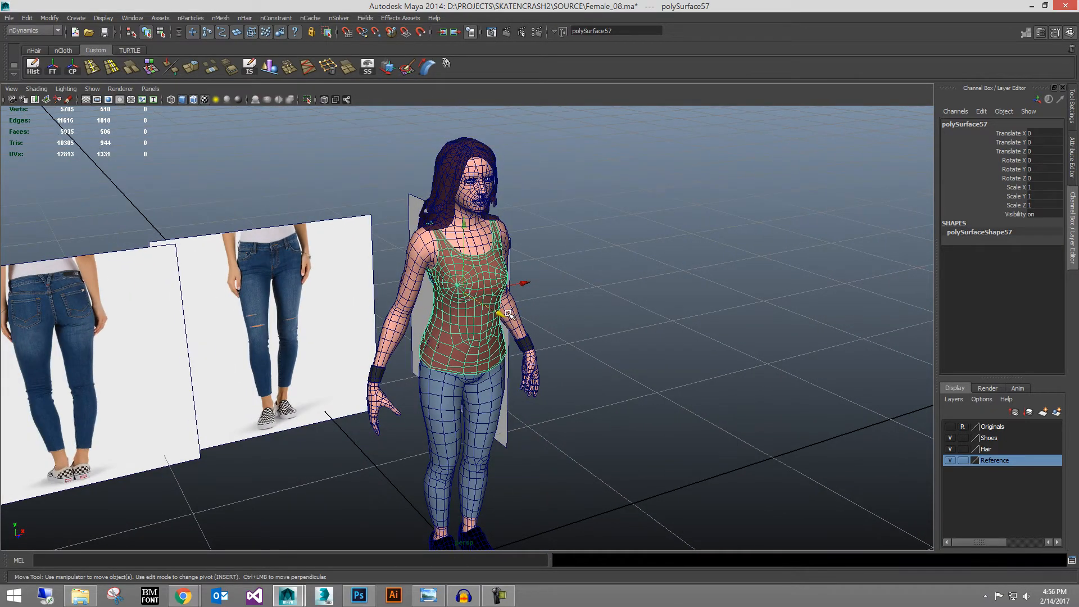
alt+drag(502, 309, 533, 309)
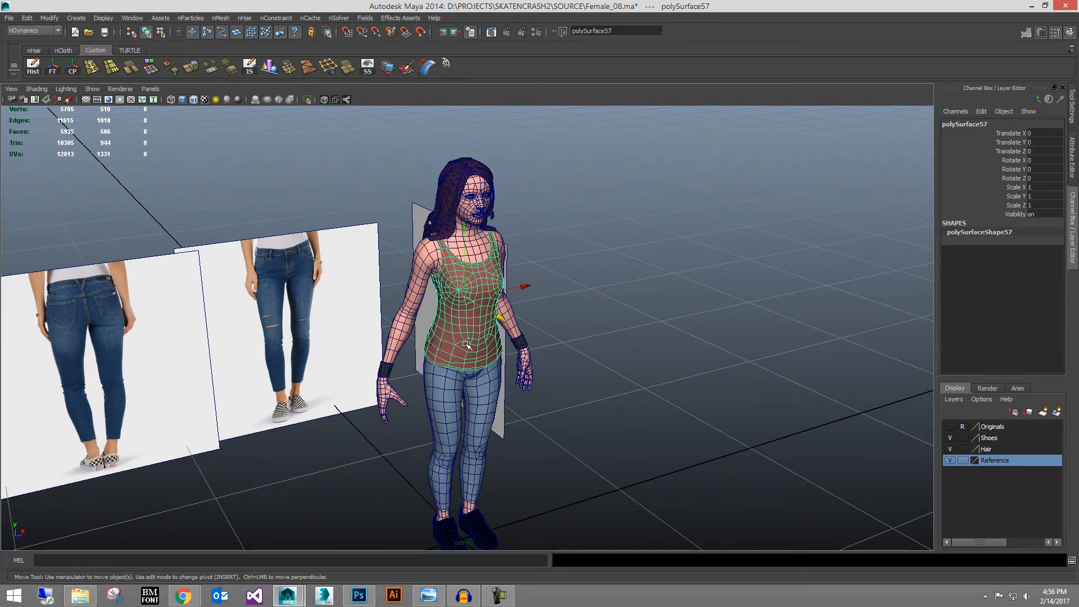
alt+middle_drag(607, 395, 608, 378)
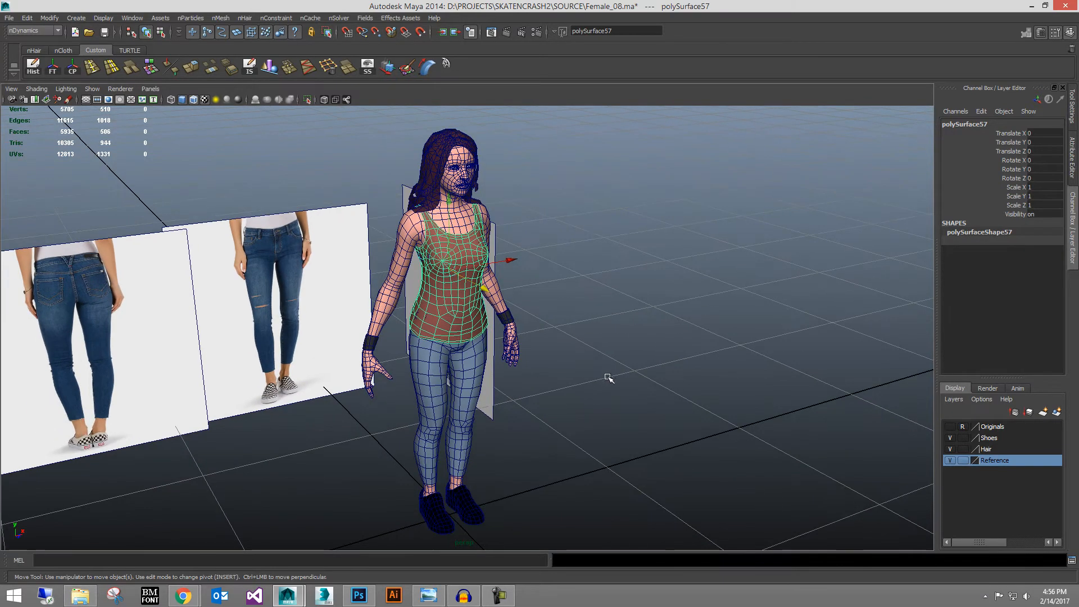
alt+right_drag(609, 378, 604, 387)
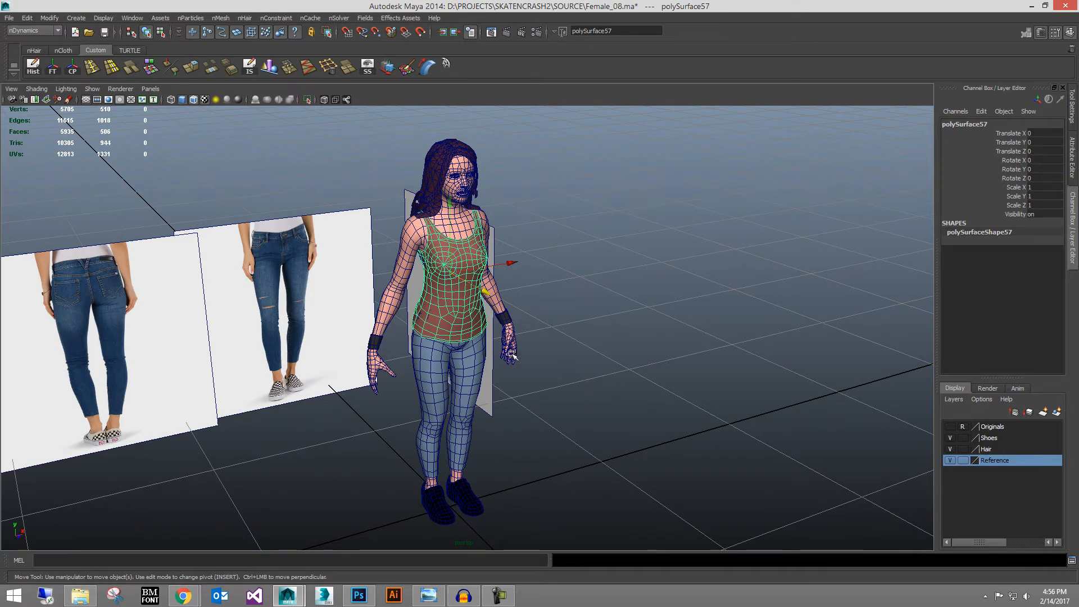
alt+drag(512, 355, 565, 340)
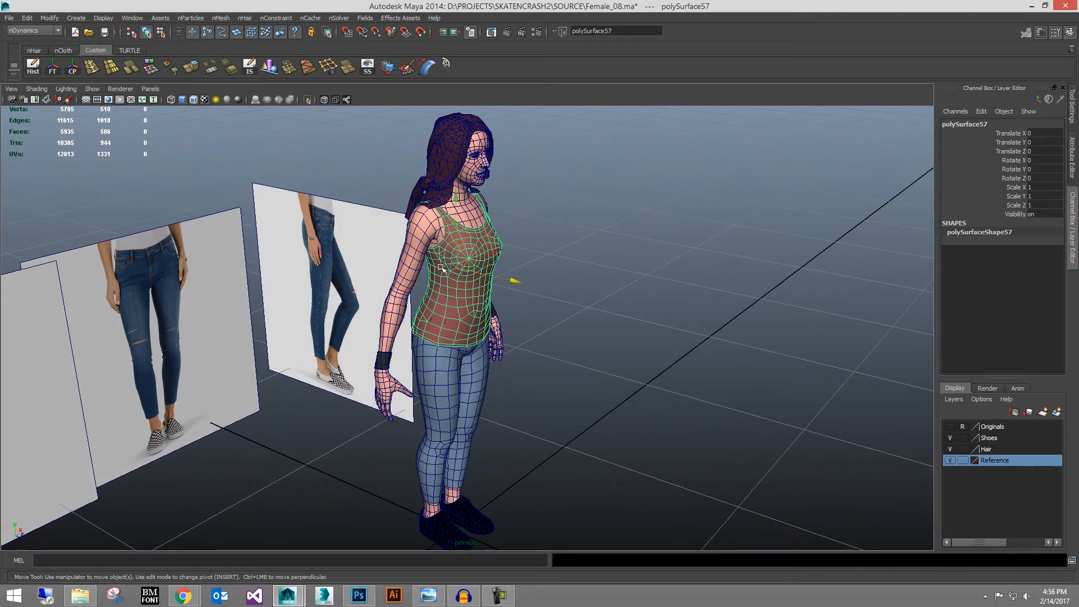
alt+drag(461, 301, 299, 346)
Step: Deselect the tank top, hide the wireframe overlay and examine the shaded full character next to the jeans references
click(299, 346)
mouse_move(429, 360)
alt+mouse_down()
mouse_move(428, 317)
mouse_move(465, 293)
mouse_move(578, 320)
mouse_move(528, 337)
mouse_move(506, 321)
mouse_move(528, 347)
mouse_move(382, 279)
mouse_move(681, 278)
mouse_move(646, 306)
alt+mouse_up()
click(192, 100)
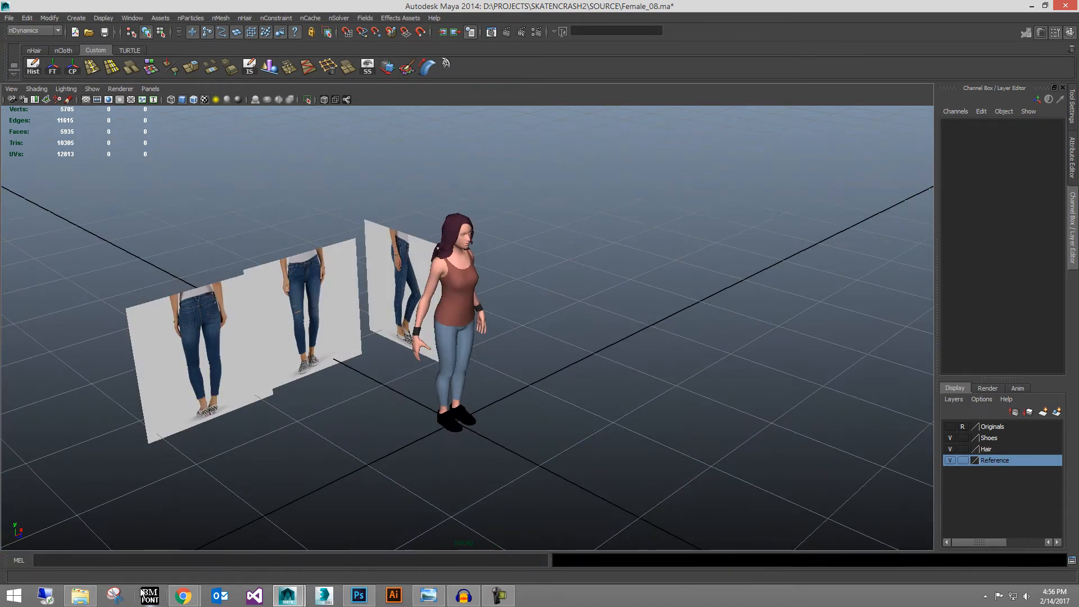
click(428, 595)
click(428, 595)
scroll(582, 365, up, 2)
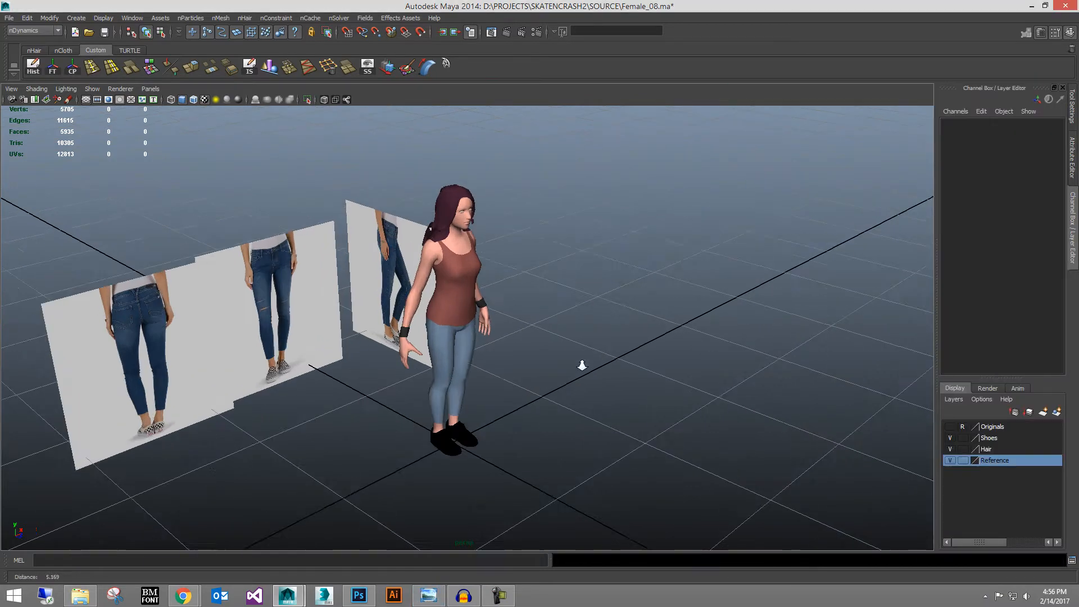
alt+drag(582, 366, 539, 340)
scroll(520, 359, down, 3)
scroll(540, 340, down, 2)
alt+middle_drag(539, 340, 593, 339)
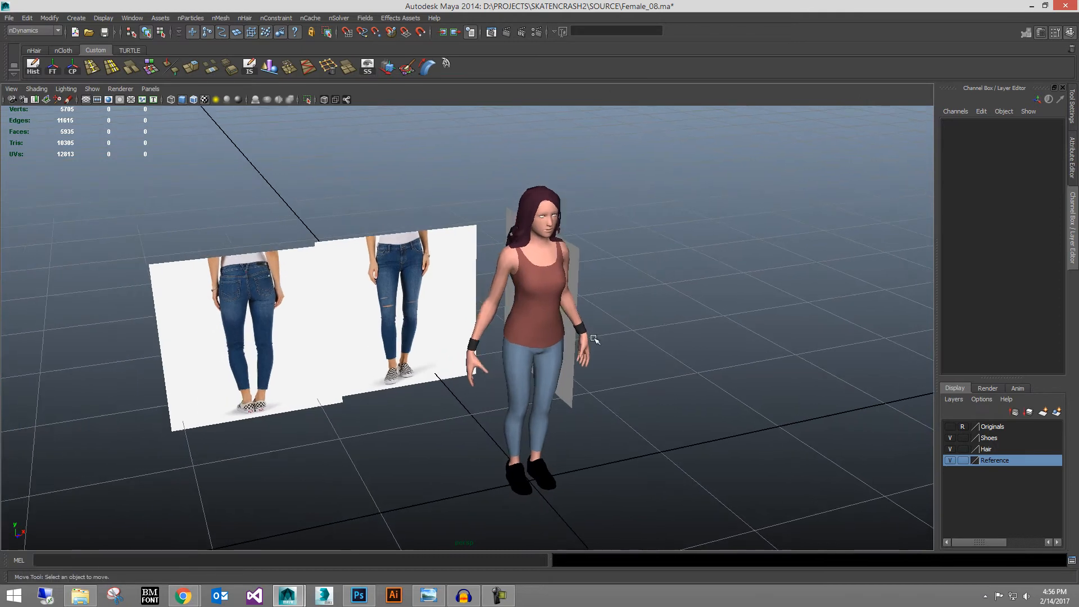
alt+drag(647, 388, 625, 388)
Step: Turn the wireframe overlay back on and examine the whole character's topology from both front sides
click(193, 100)
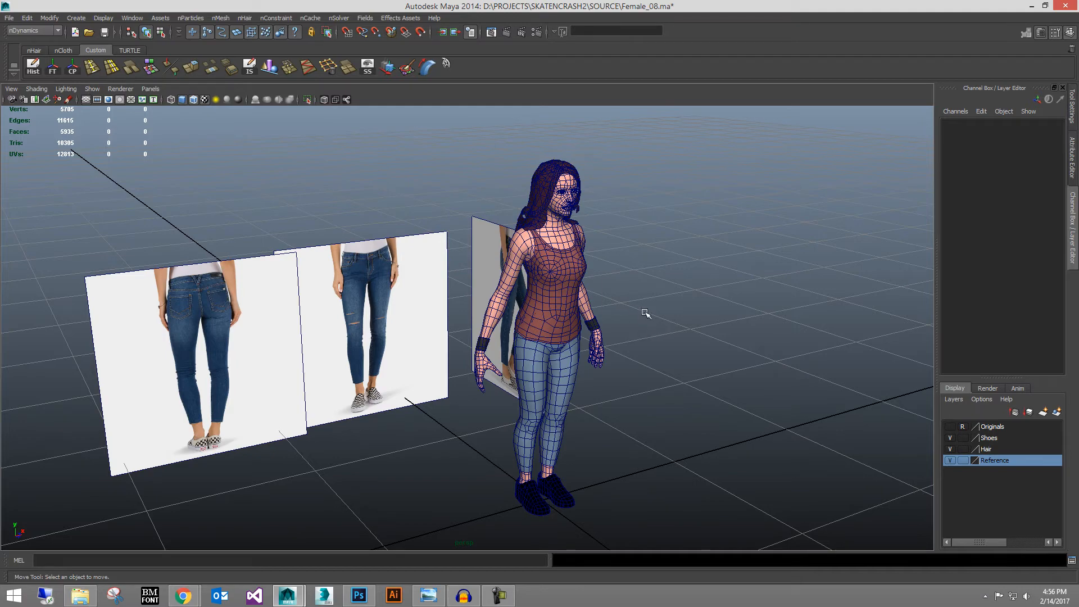
alt+drag(641, 316, 565, 358)
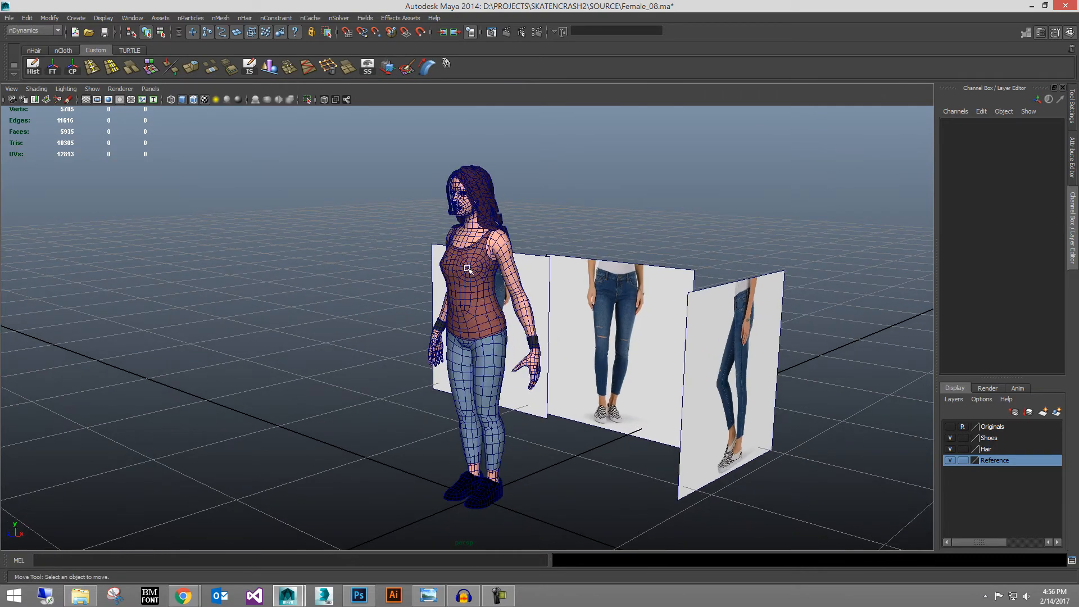
alt+drag(484, 268, 597, 369)
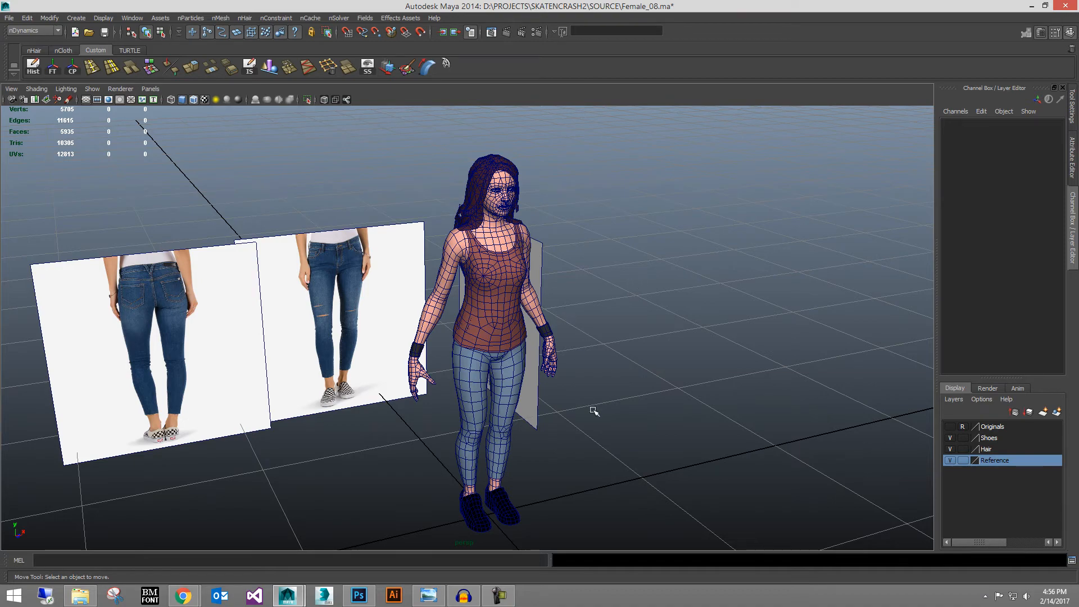
alt+drag(594, 411, 640, 437)
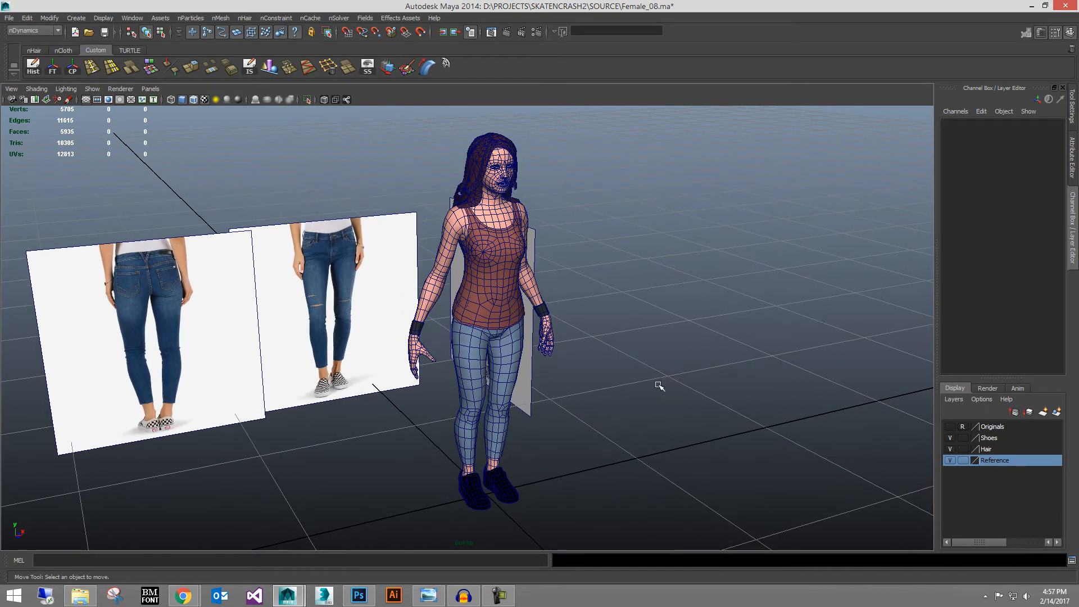
alt+drag(659, 385, 549, 378)
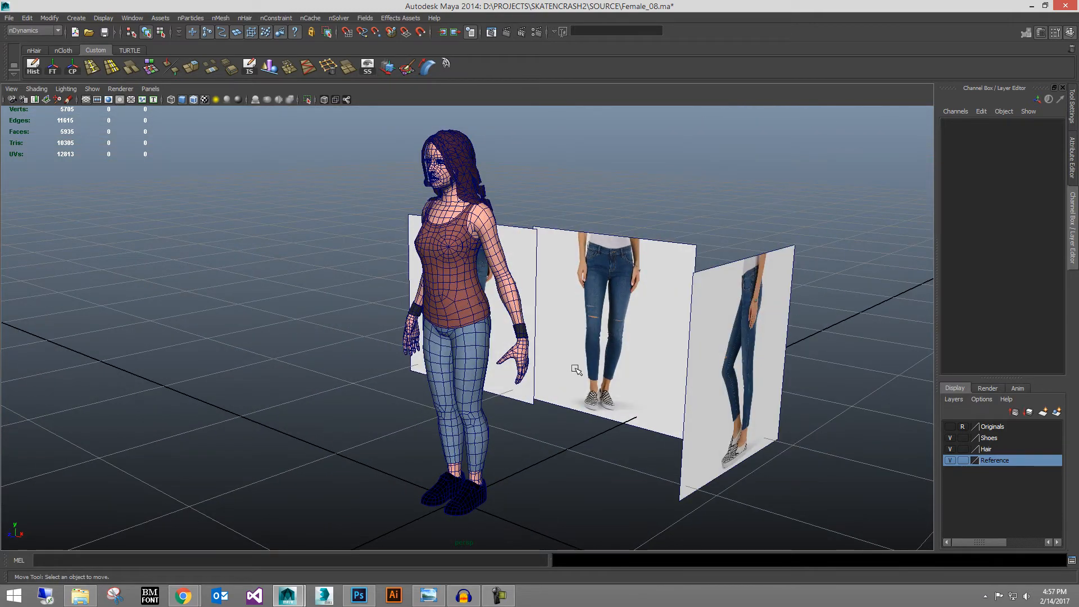
alt+drag(509, 373, 573, 362)
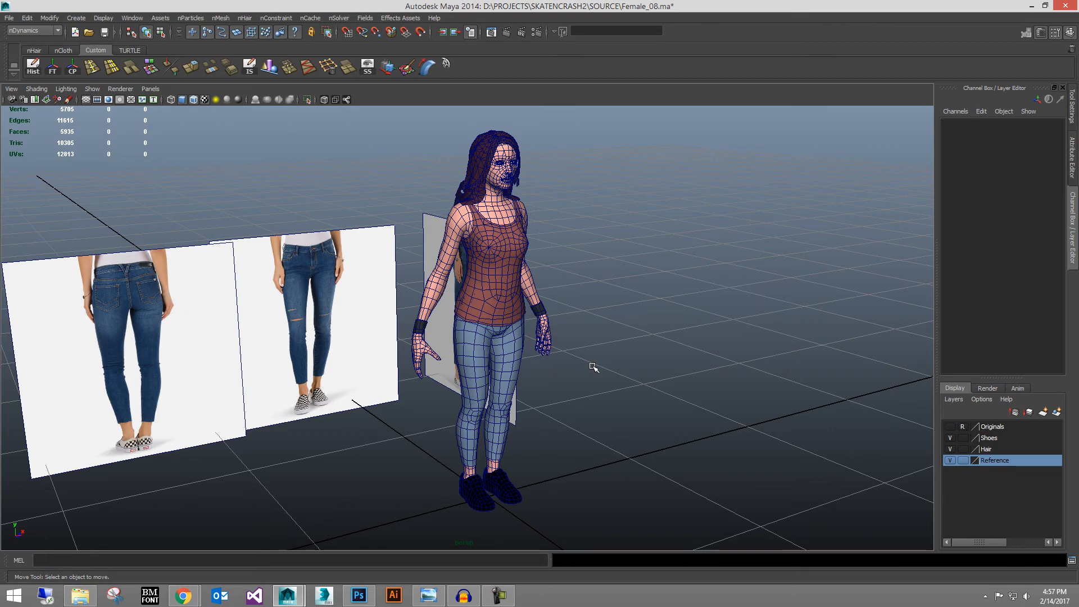
alt+drag(637, 346, 551, 342)
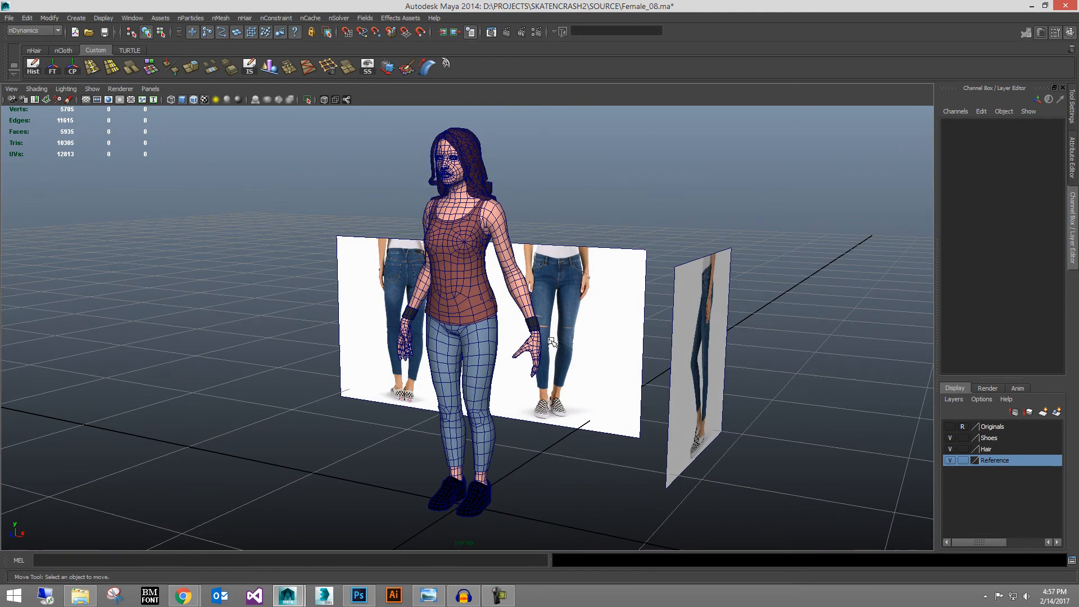
scroll(572, 345, down, 1)
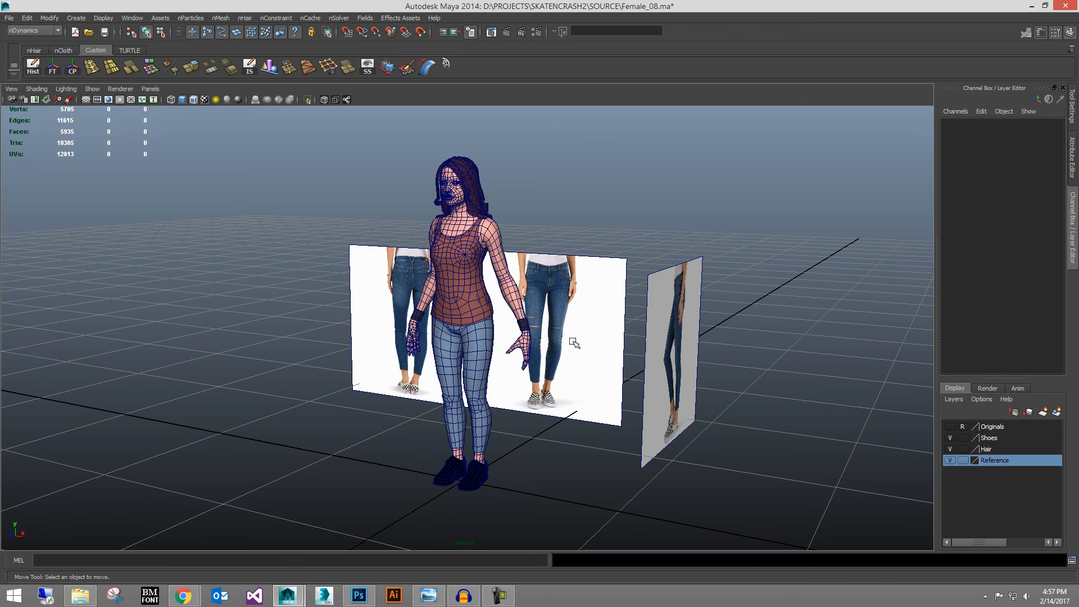
scroll(586, 356, up, 1)
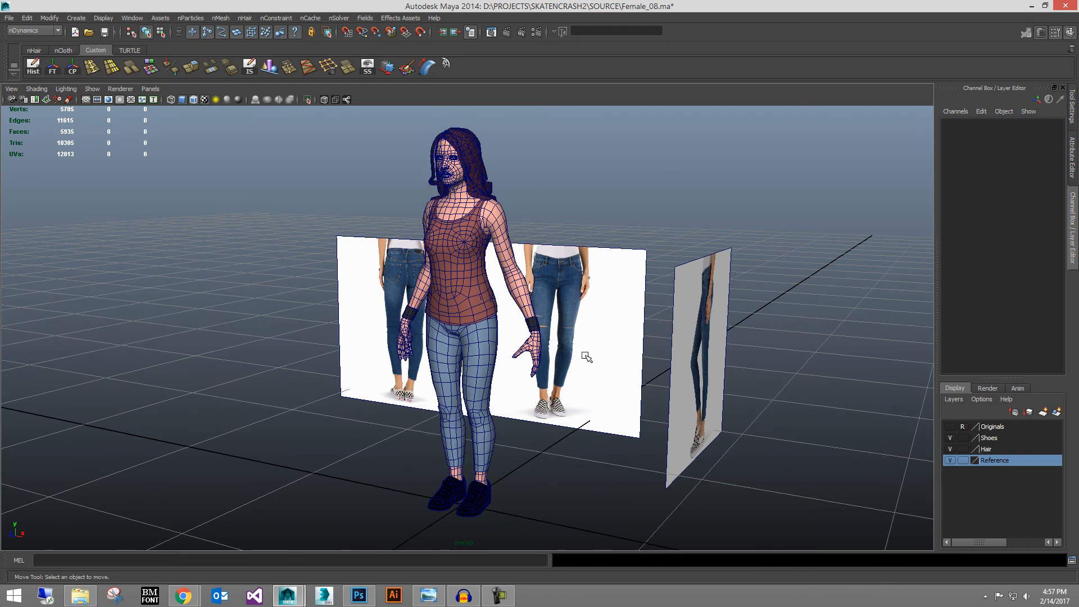